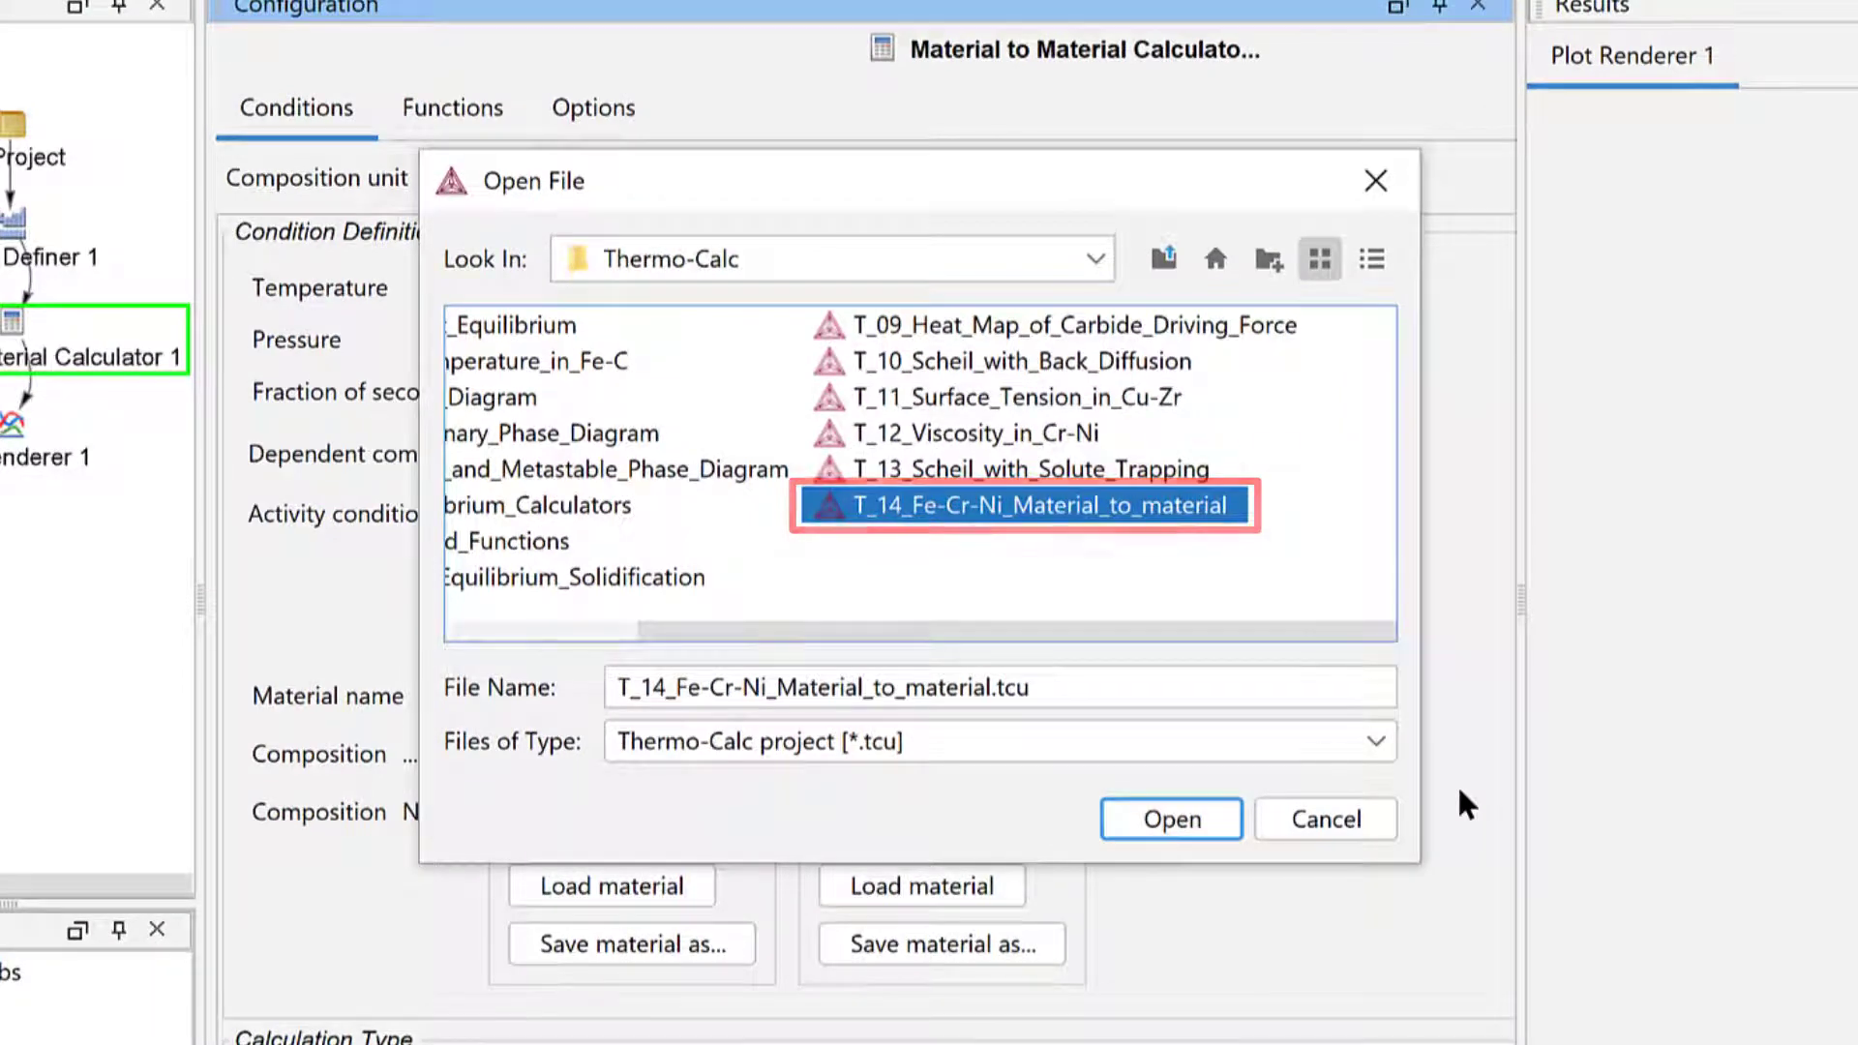
Open the example project and change its temperature to 850 in Celsius
left_click(1329, 813)
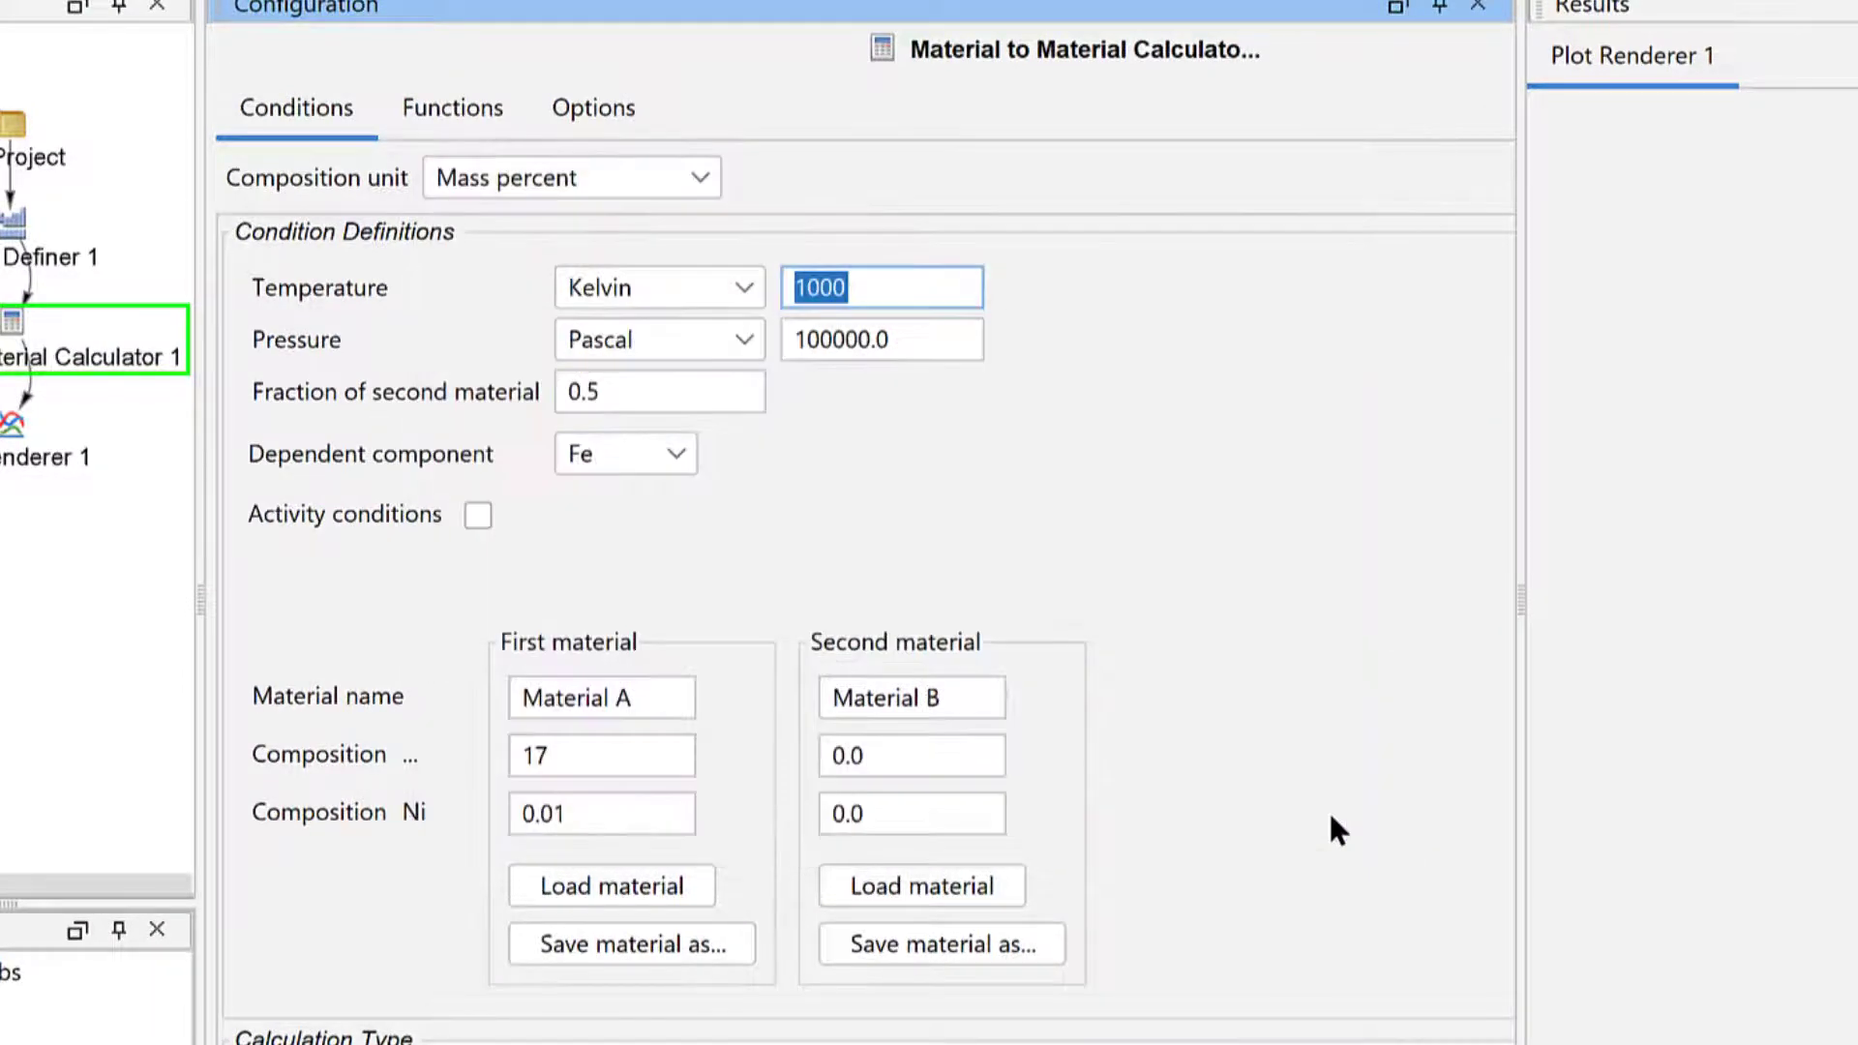
left_click(742, 288)
left_click(700, 372)
double_click(851, 288)
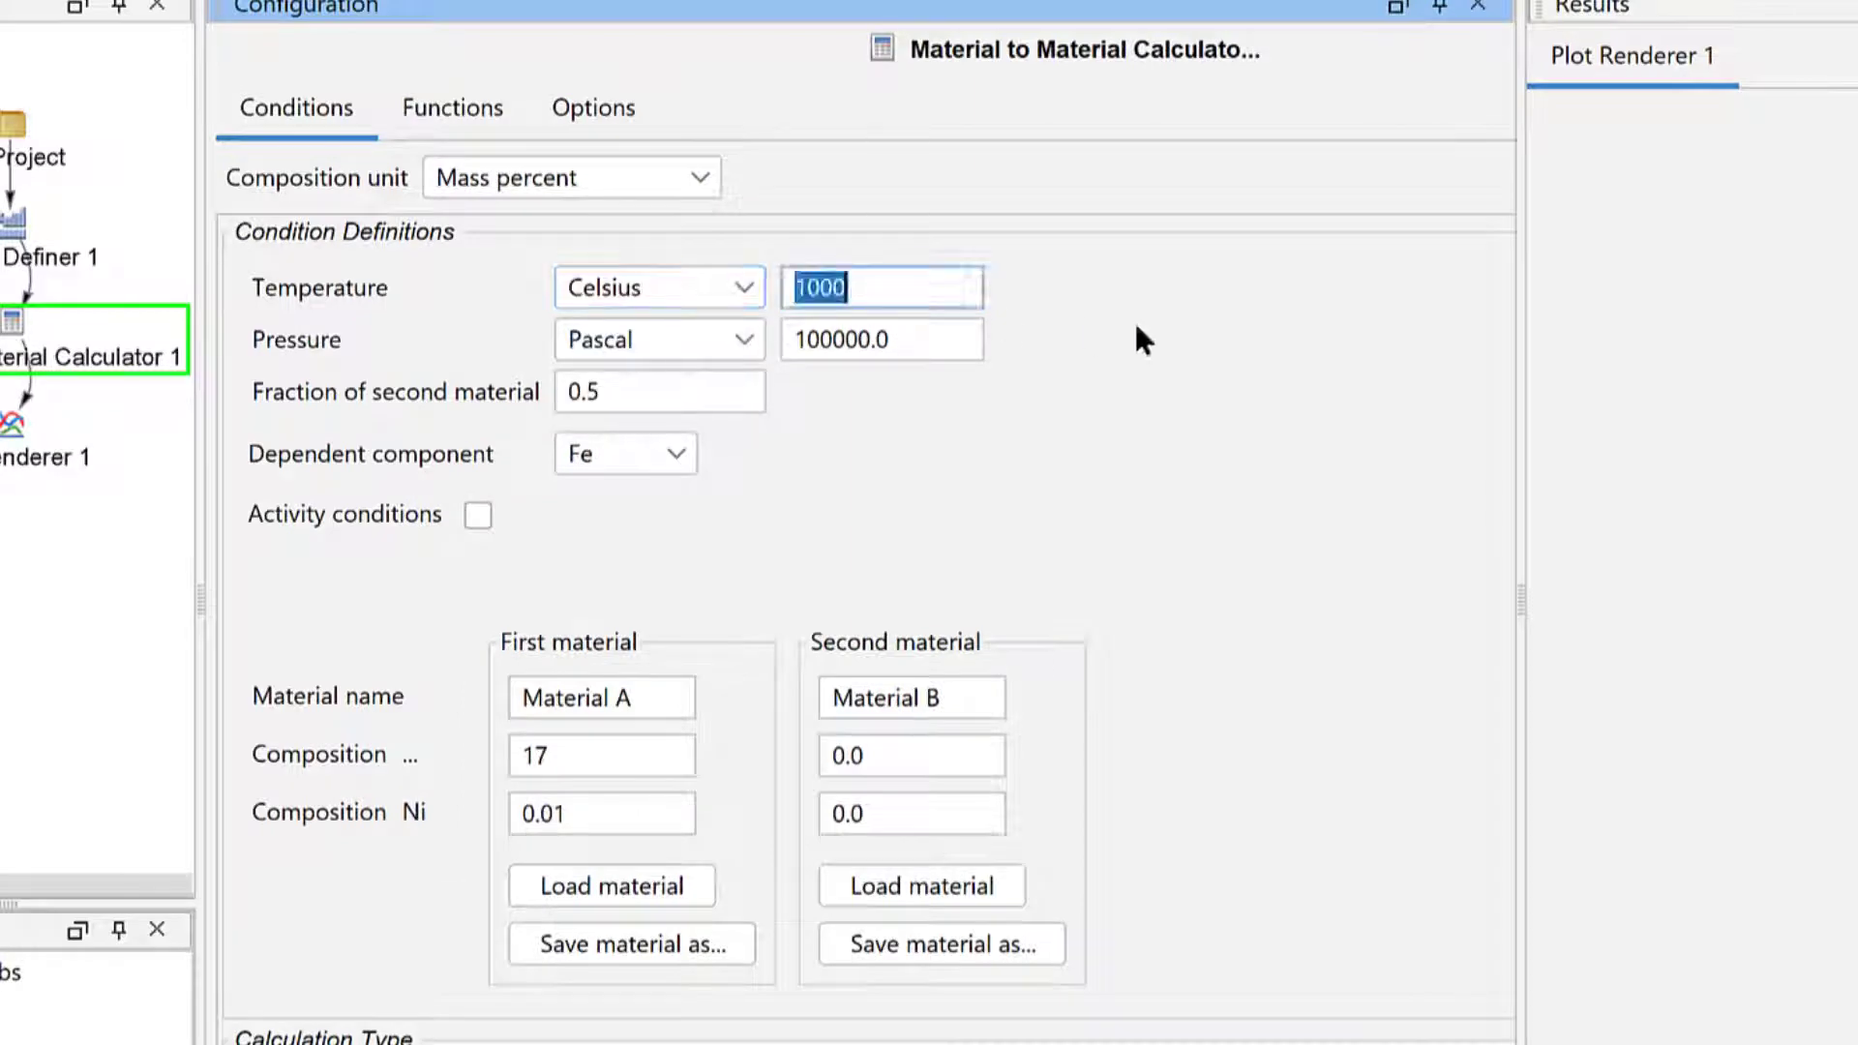
type("850")
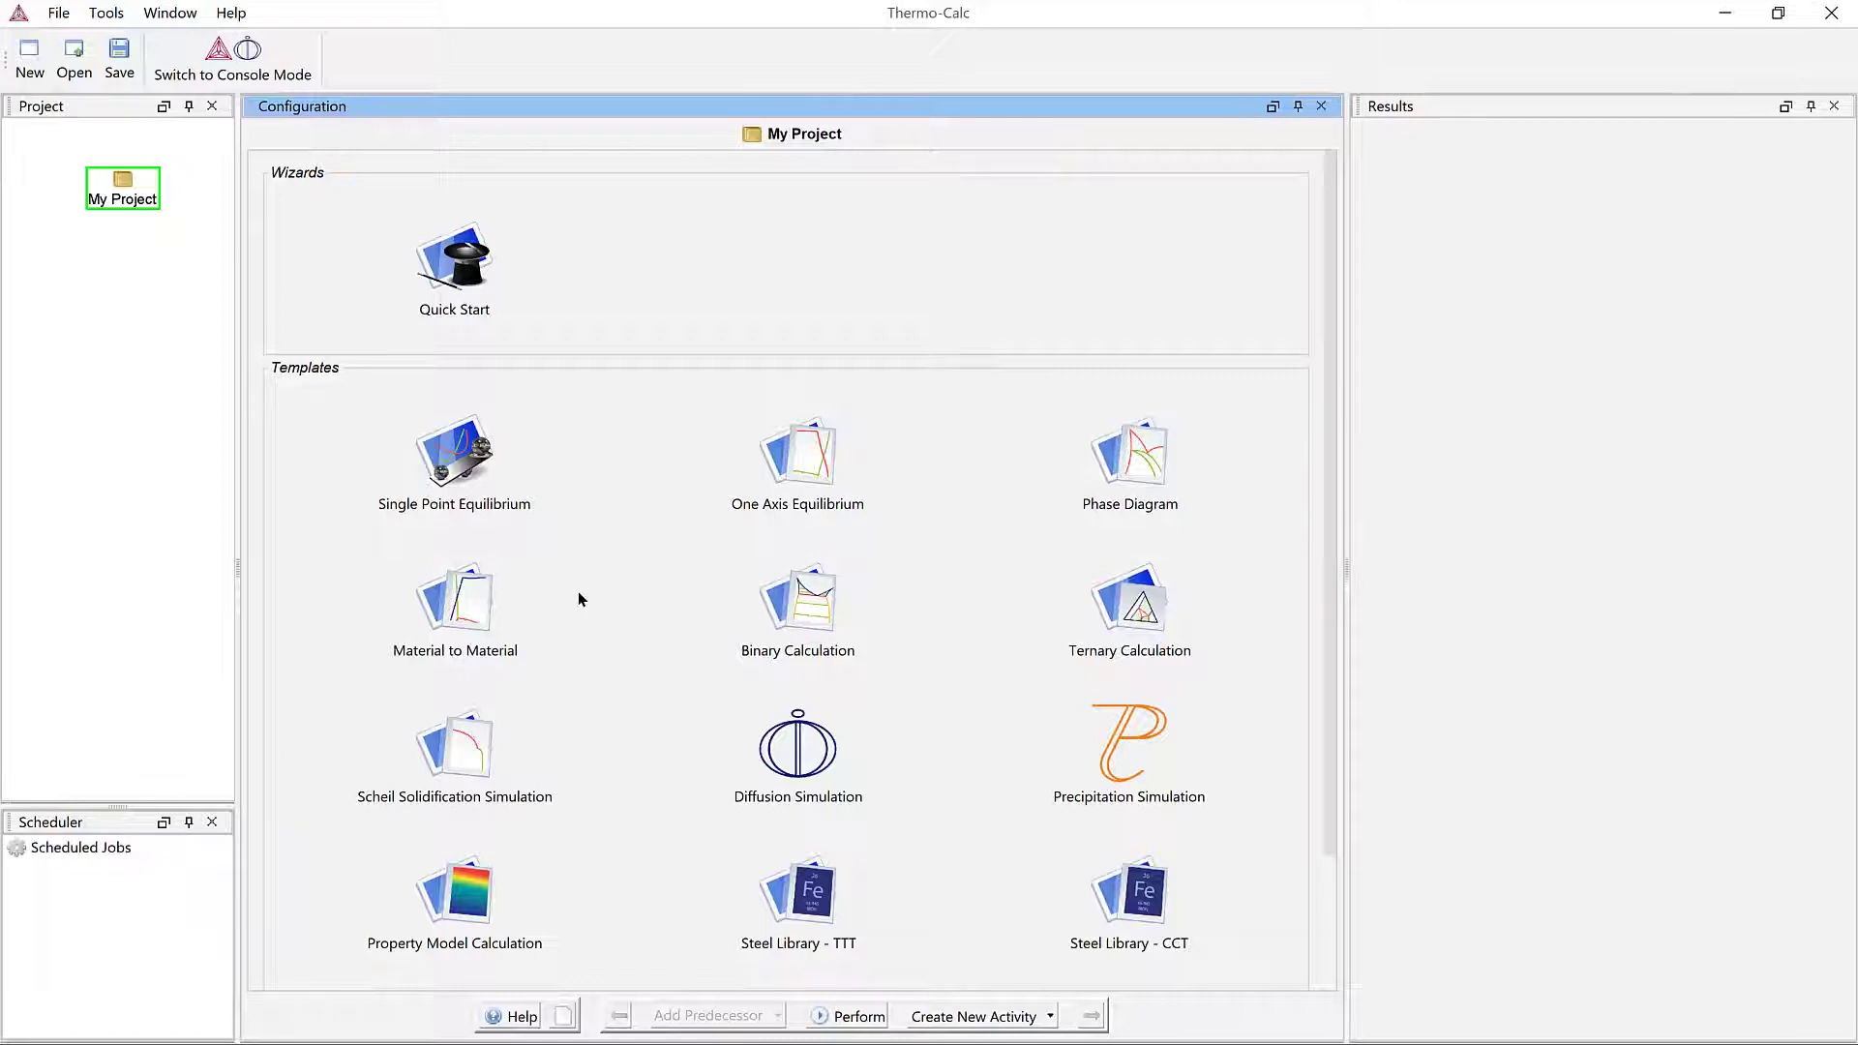
Create a Material to Material calculation and show the System Definer's database list
left_click(474, 595)
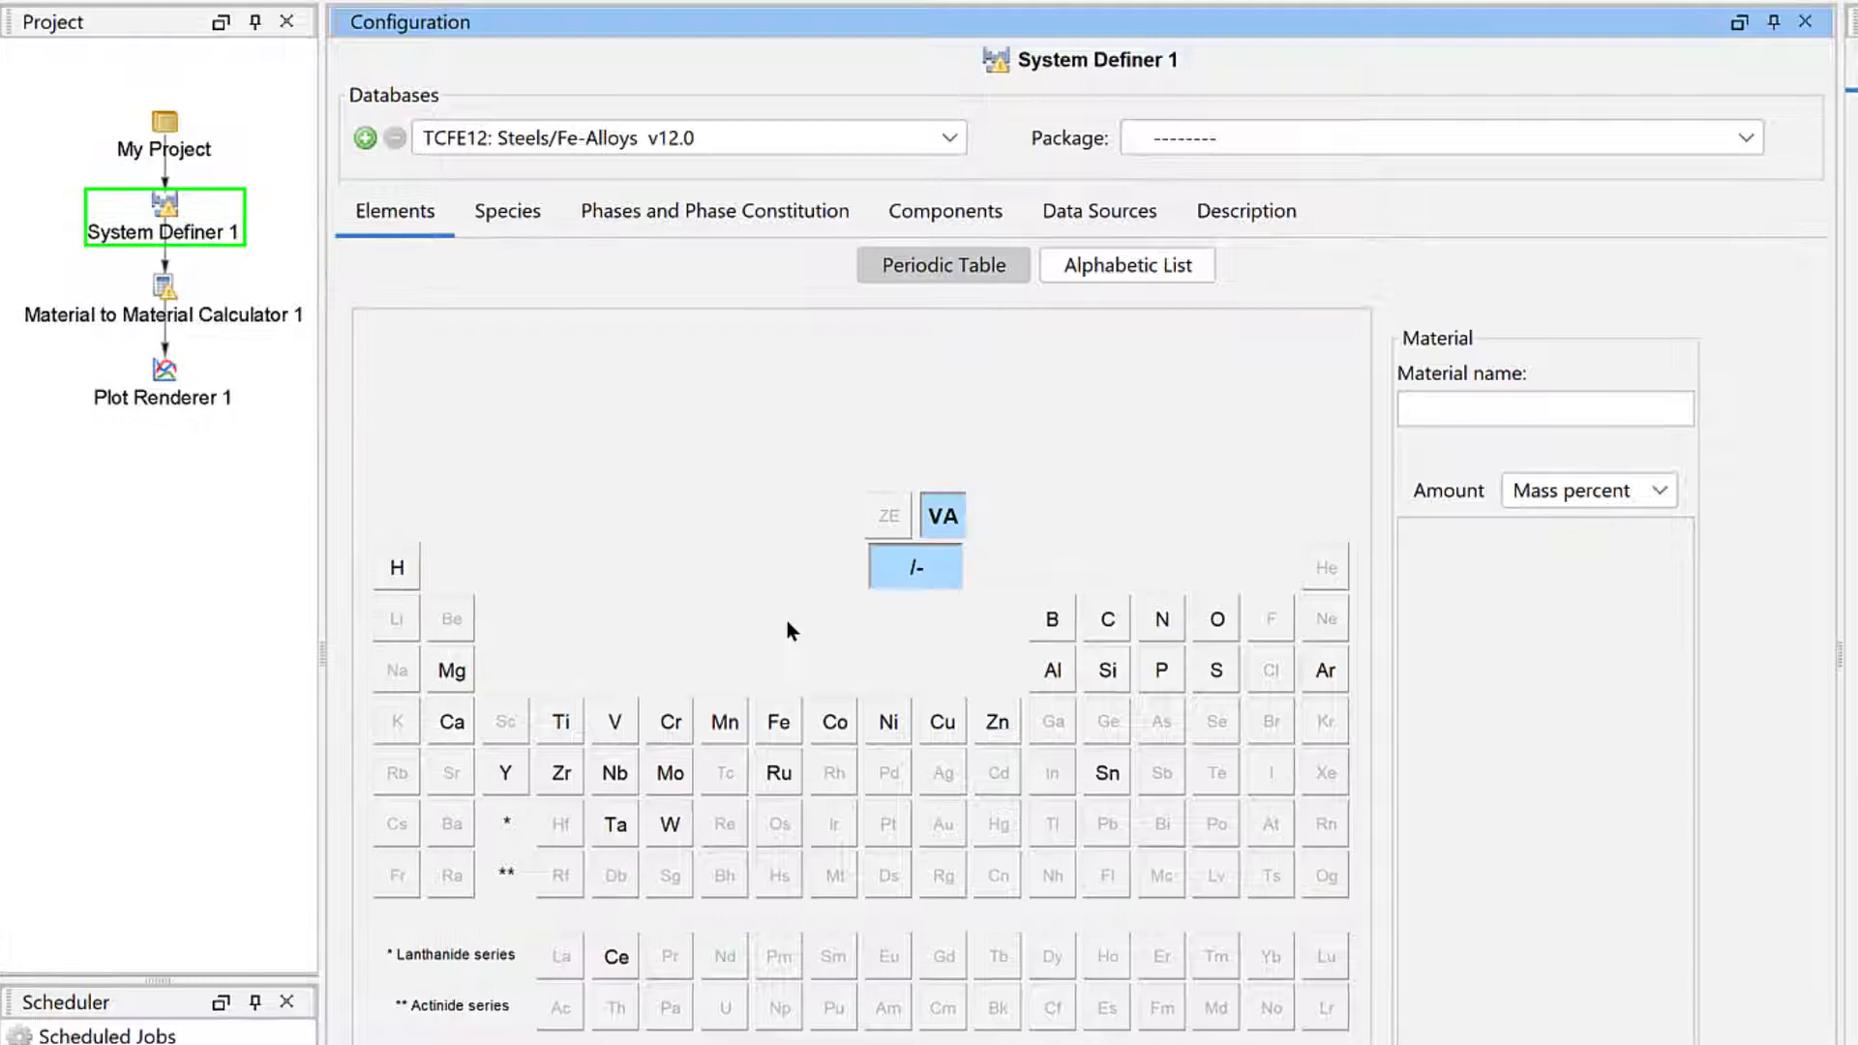
left_click(926, 136)
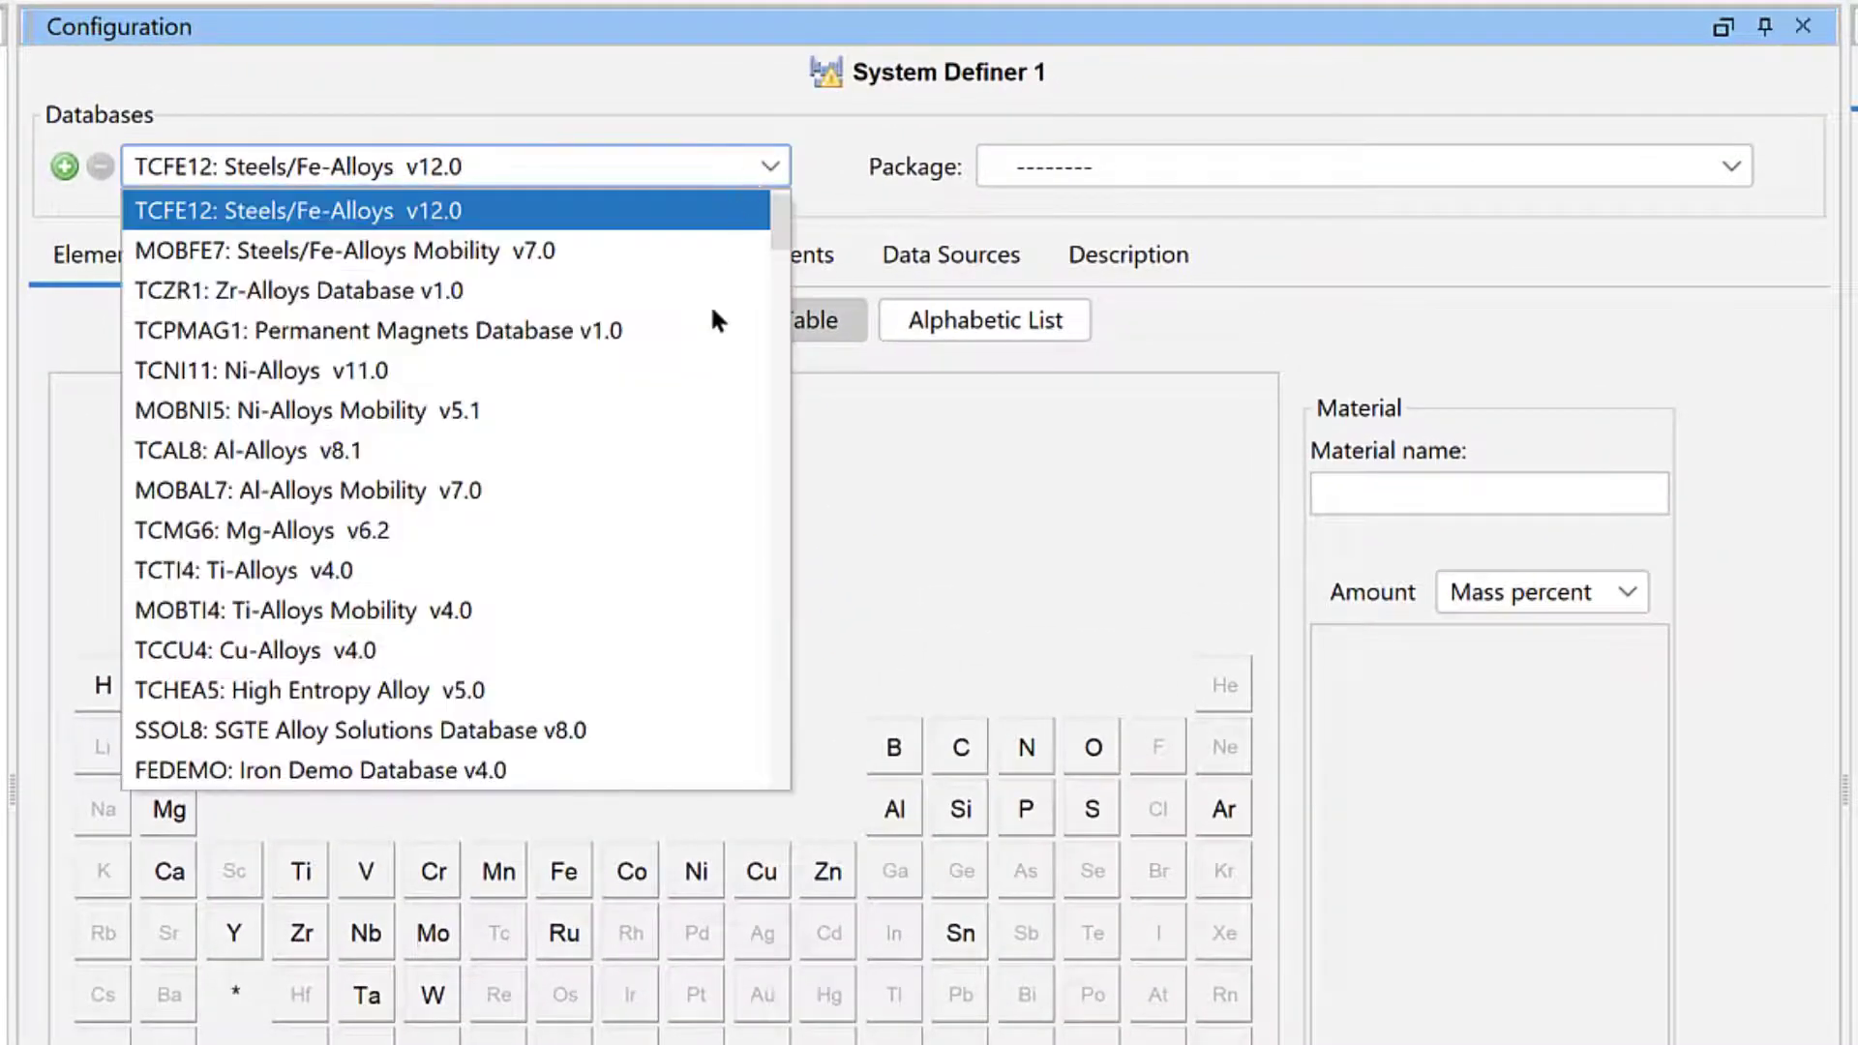
Select the FEDEMO database and add Fe, Cr and Ni to the system
left_click(617, 770)
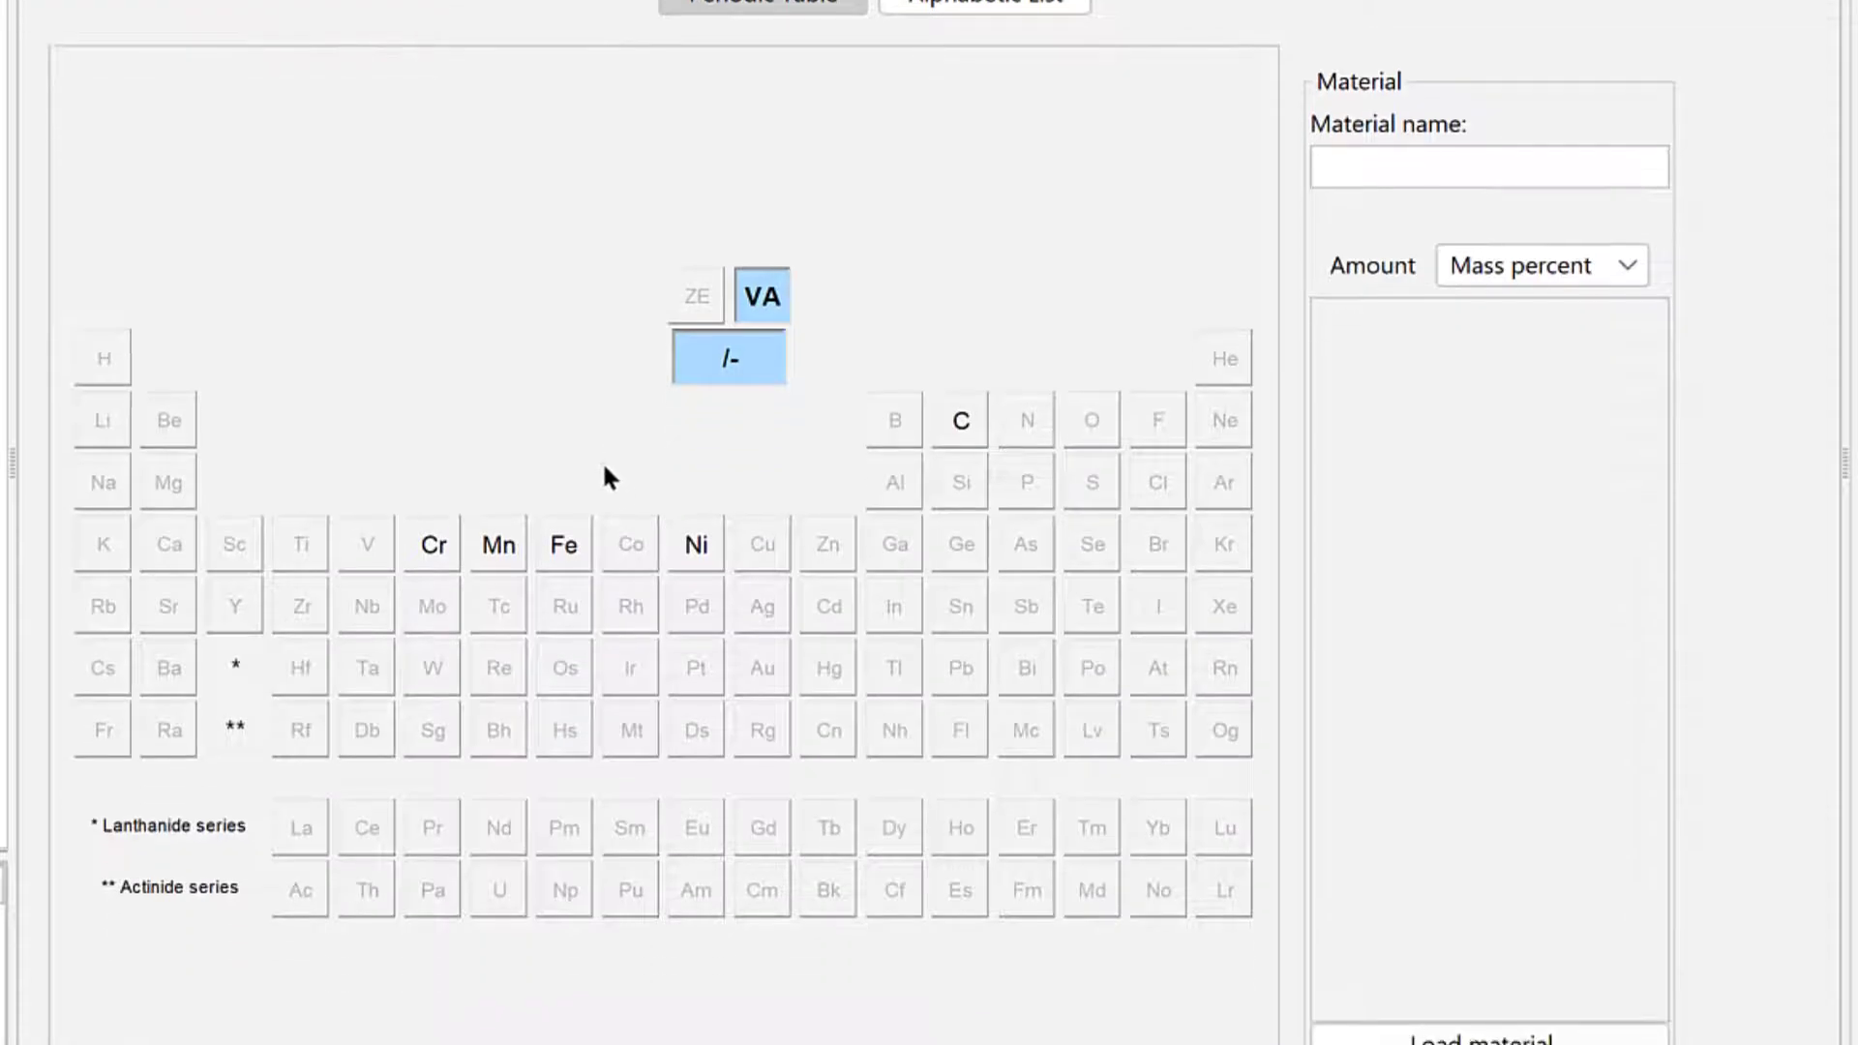
left_click(571, 542)
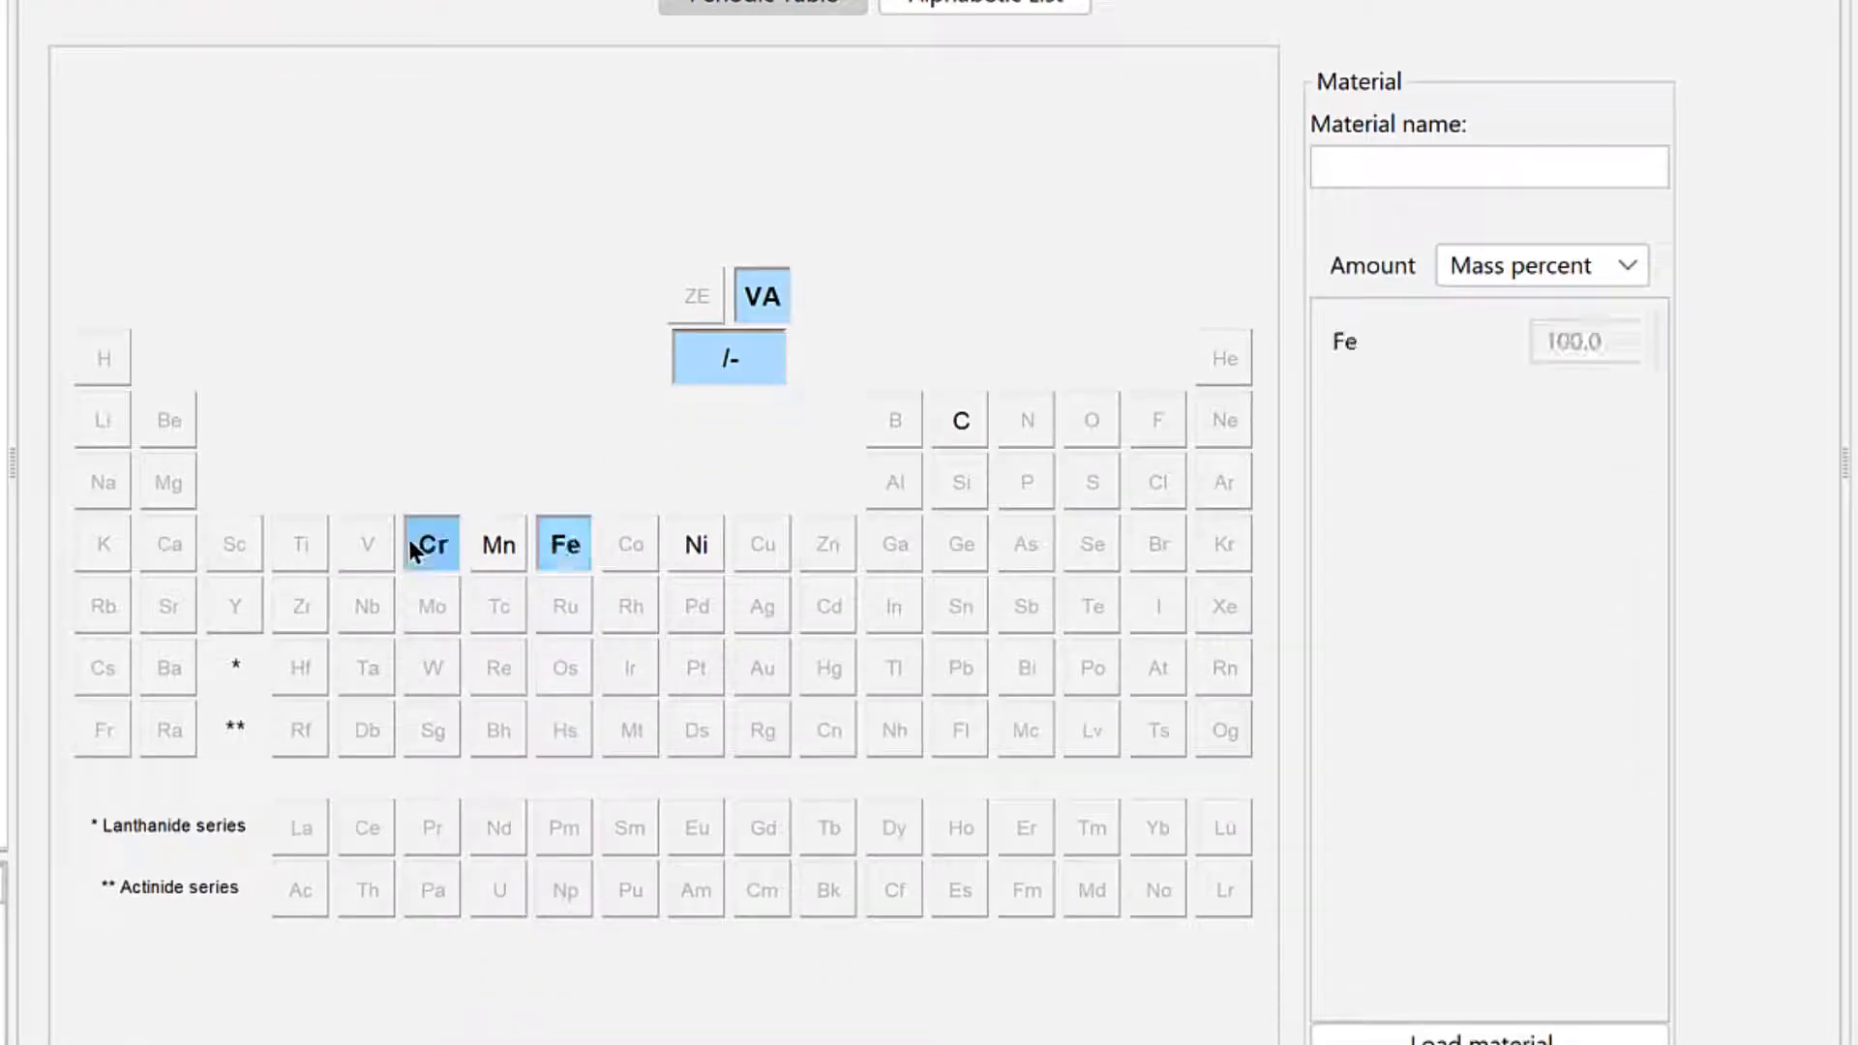
left_click(410, 540)
left_click(684, 542)
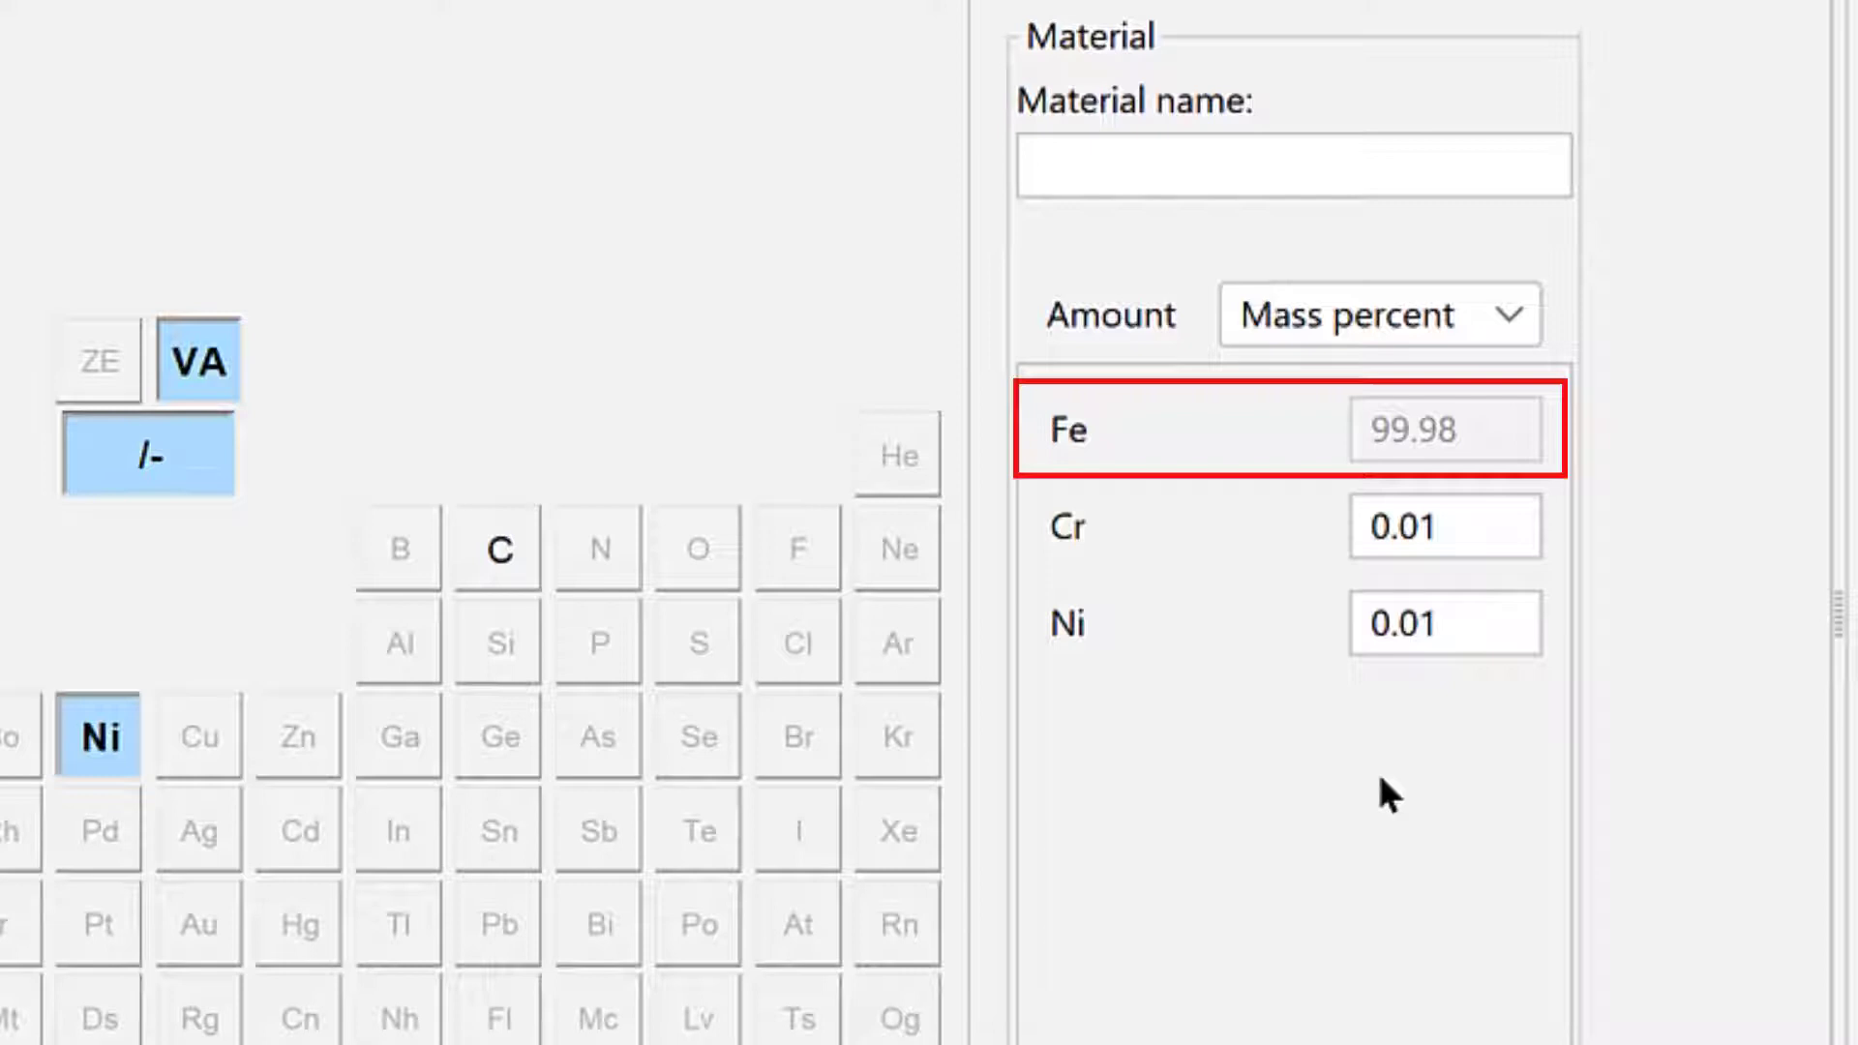
Set the material composition to Cr 17 and Ni 2 mass percent
left_click(1490, 539)
double_click(1490, 539)
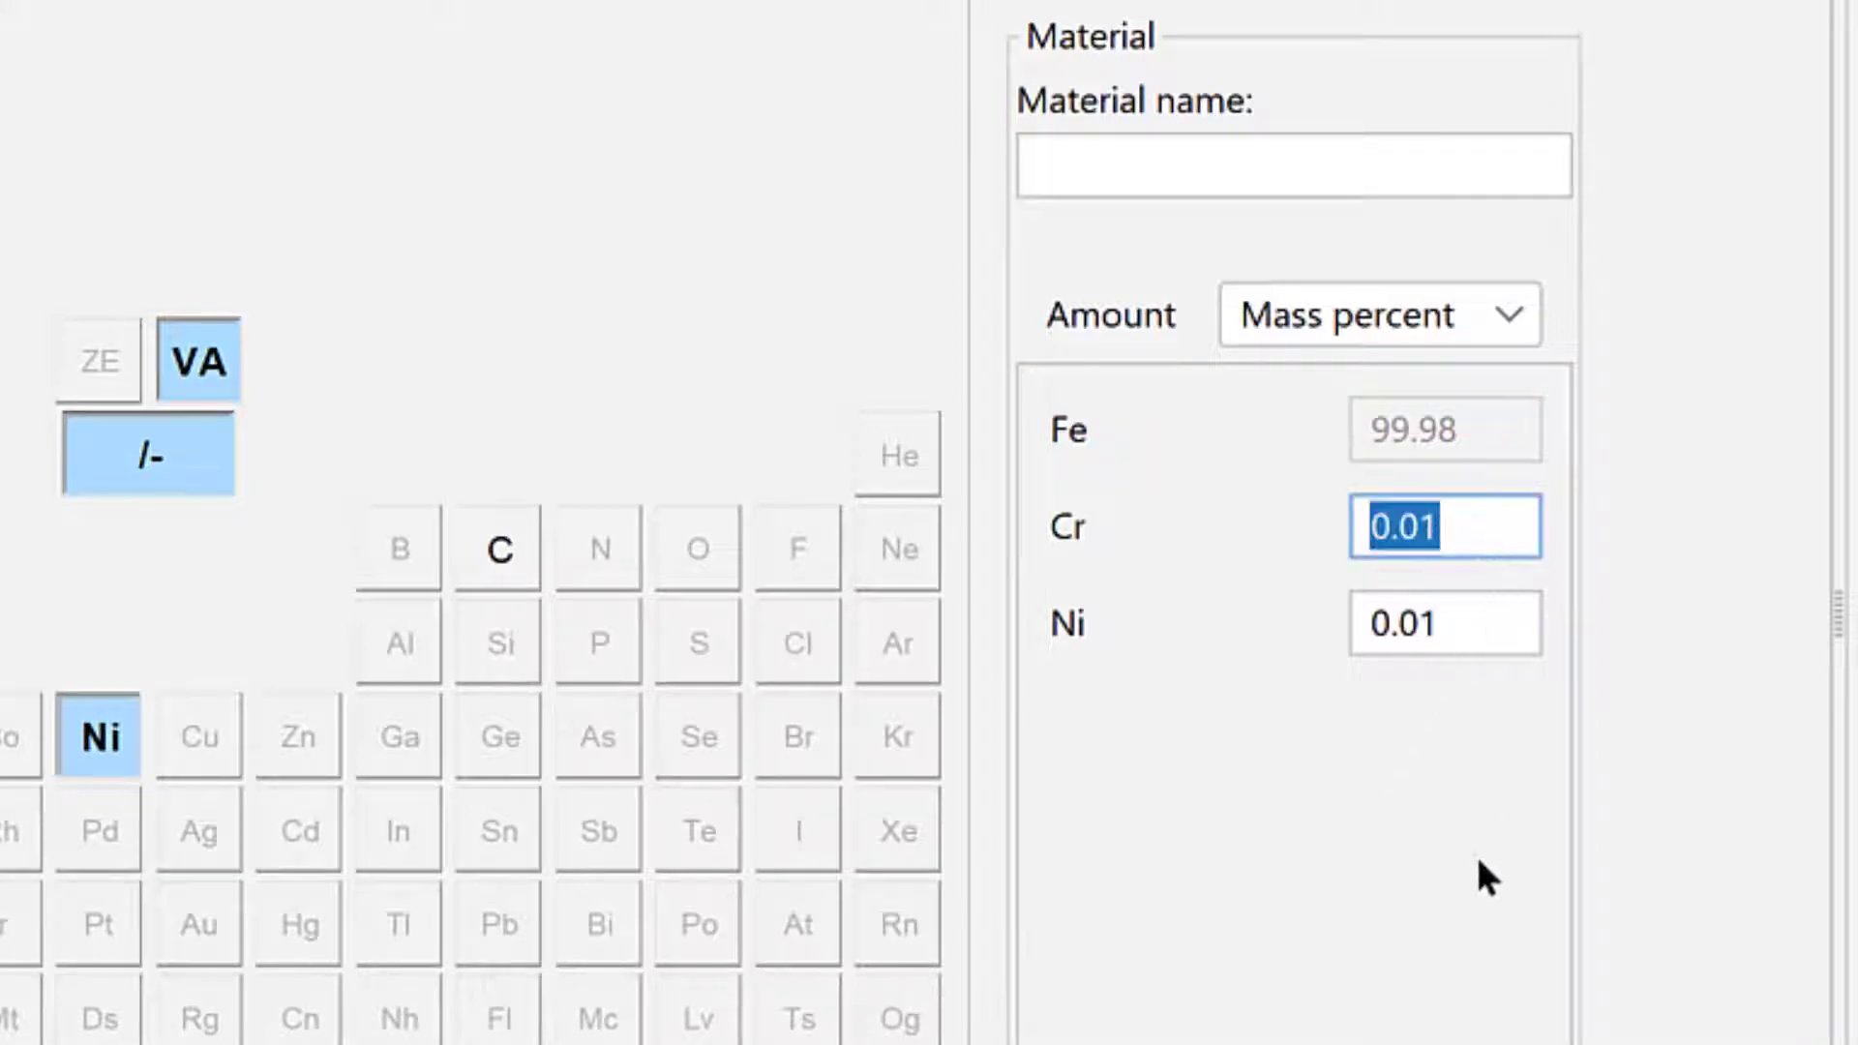
type("17")
key("Tab")
type("2")
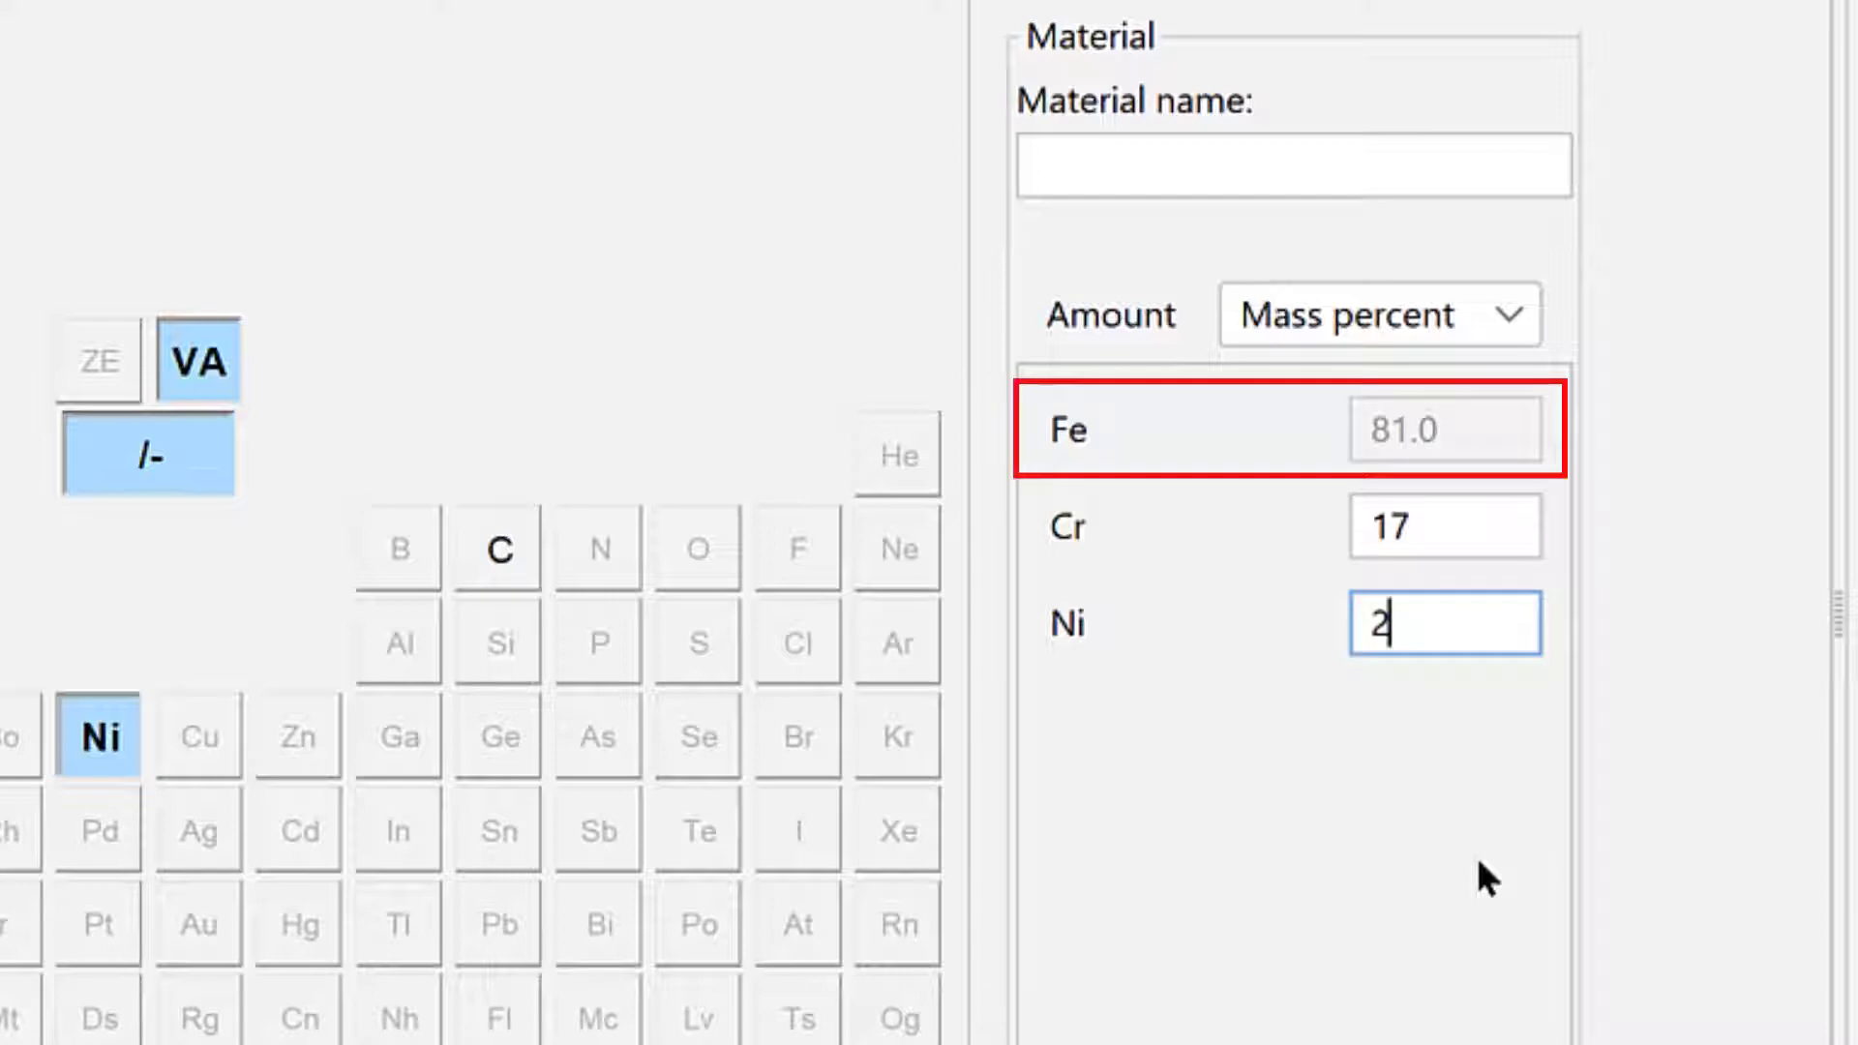
left_click(1494, 325)
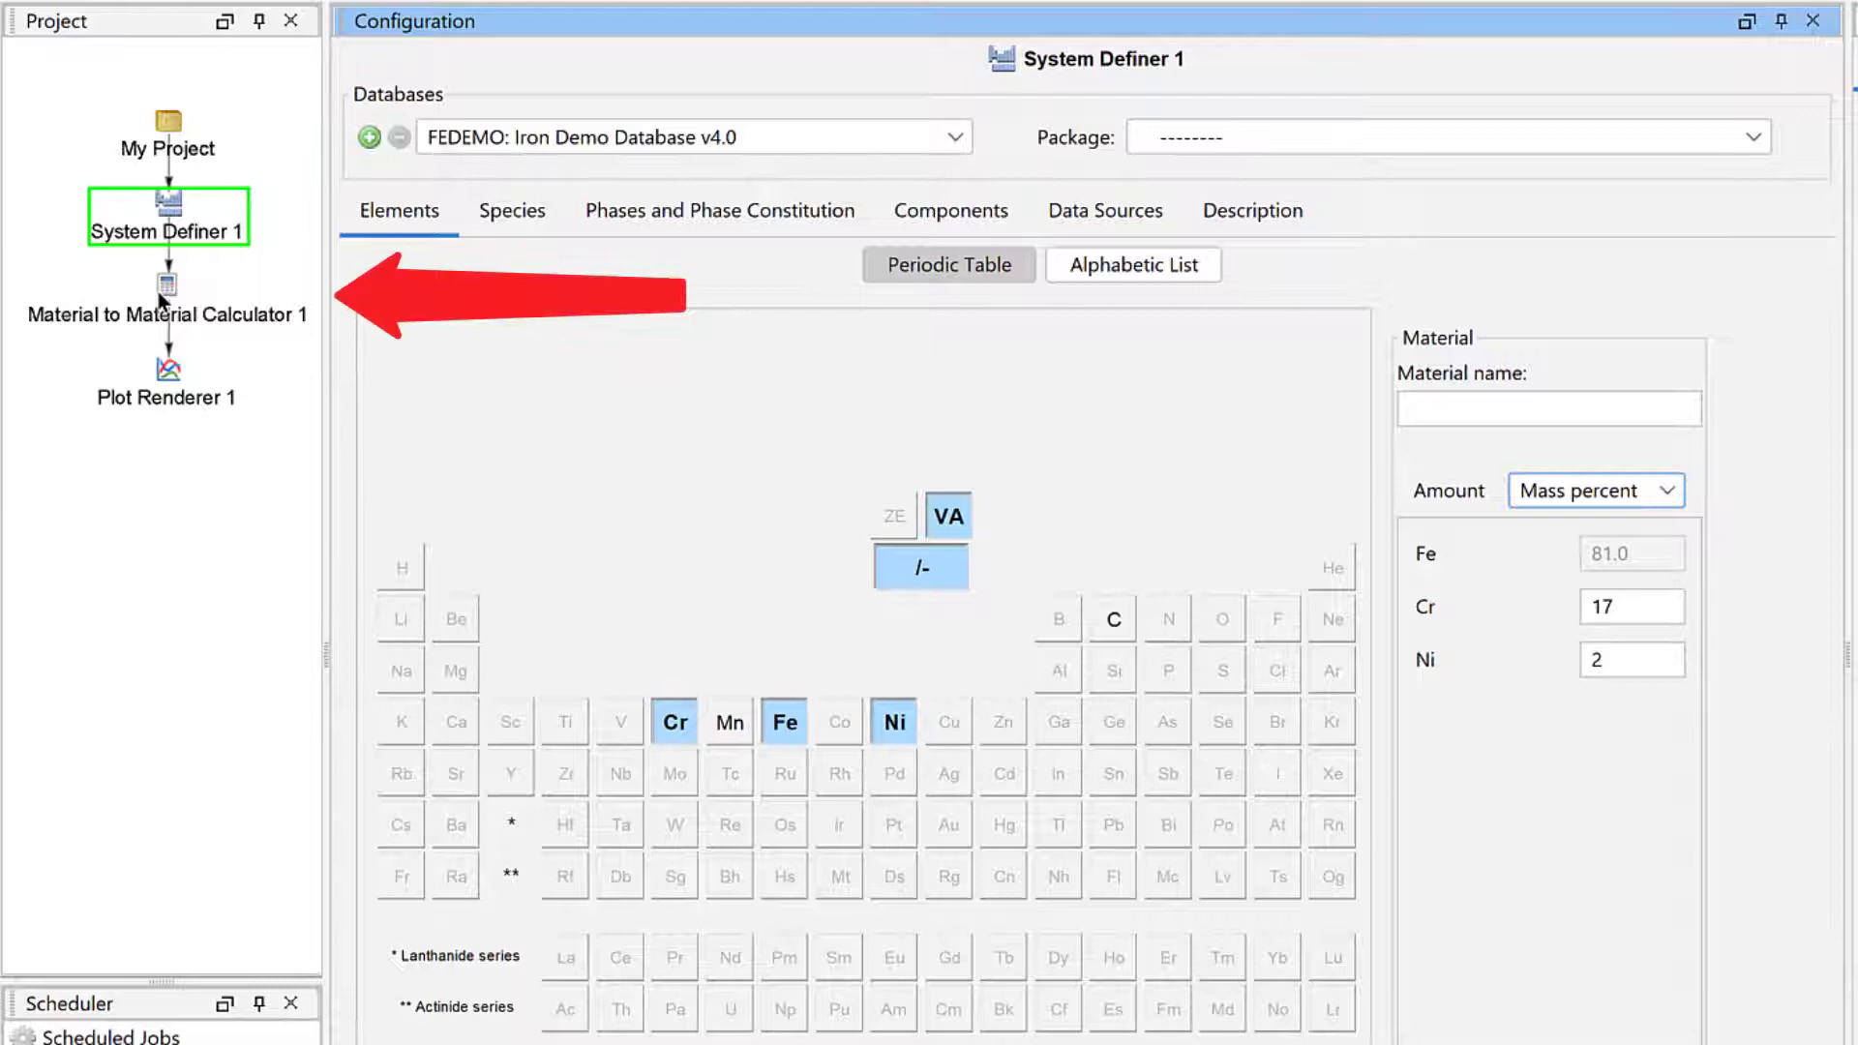
In Material to Material Calculator 1, switch the temperature unit to Celsius and enter 650
left_click(161, 298)
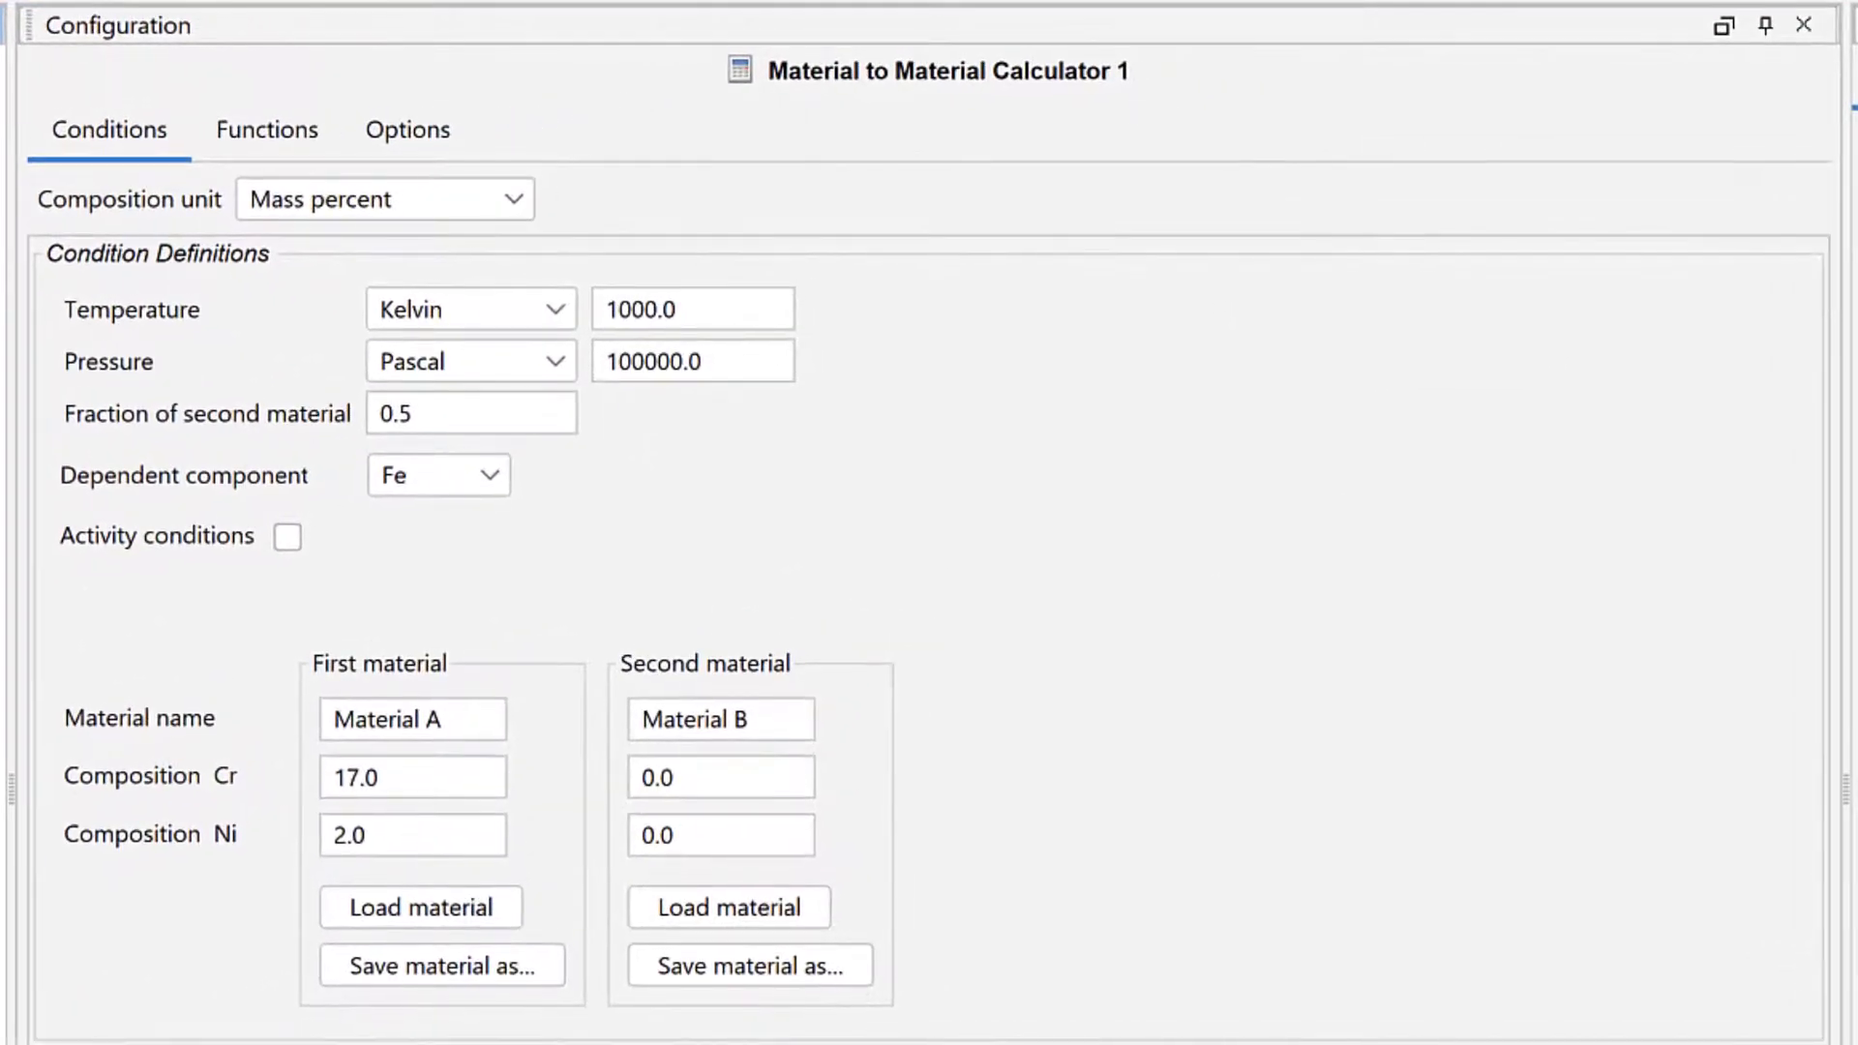
left_click(524, 304)
left_click(519, 393)
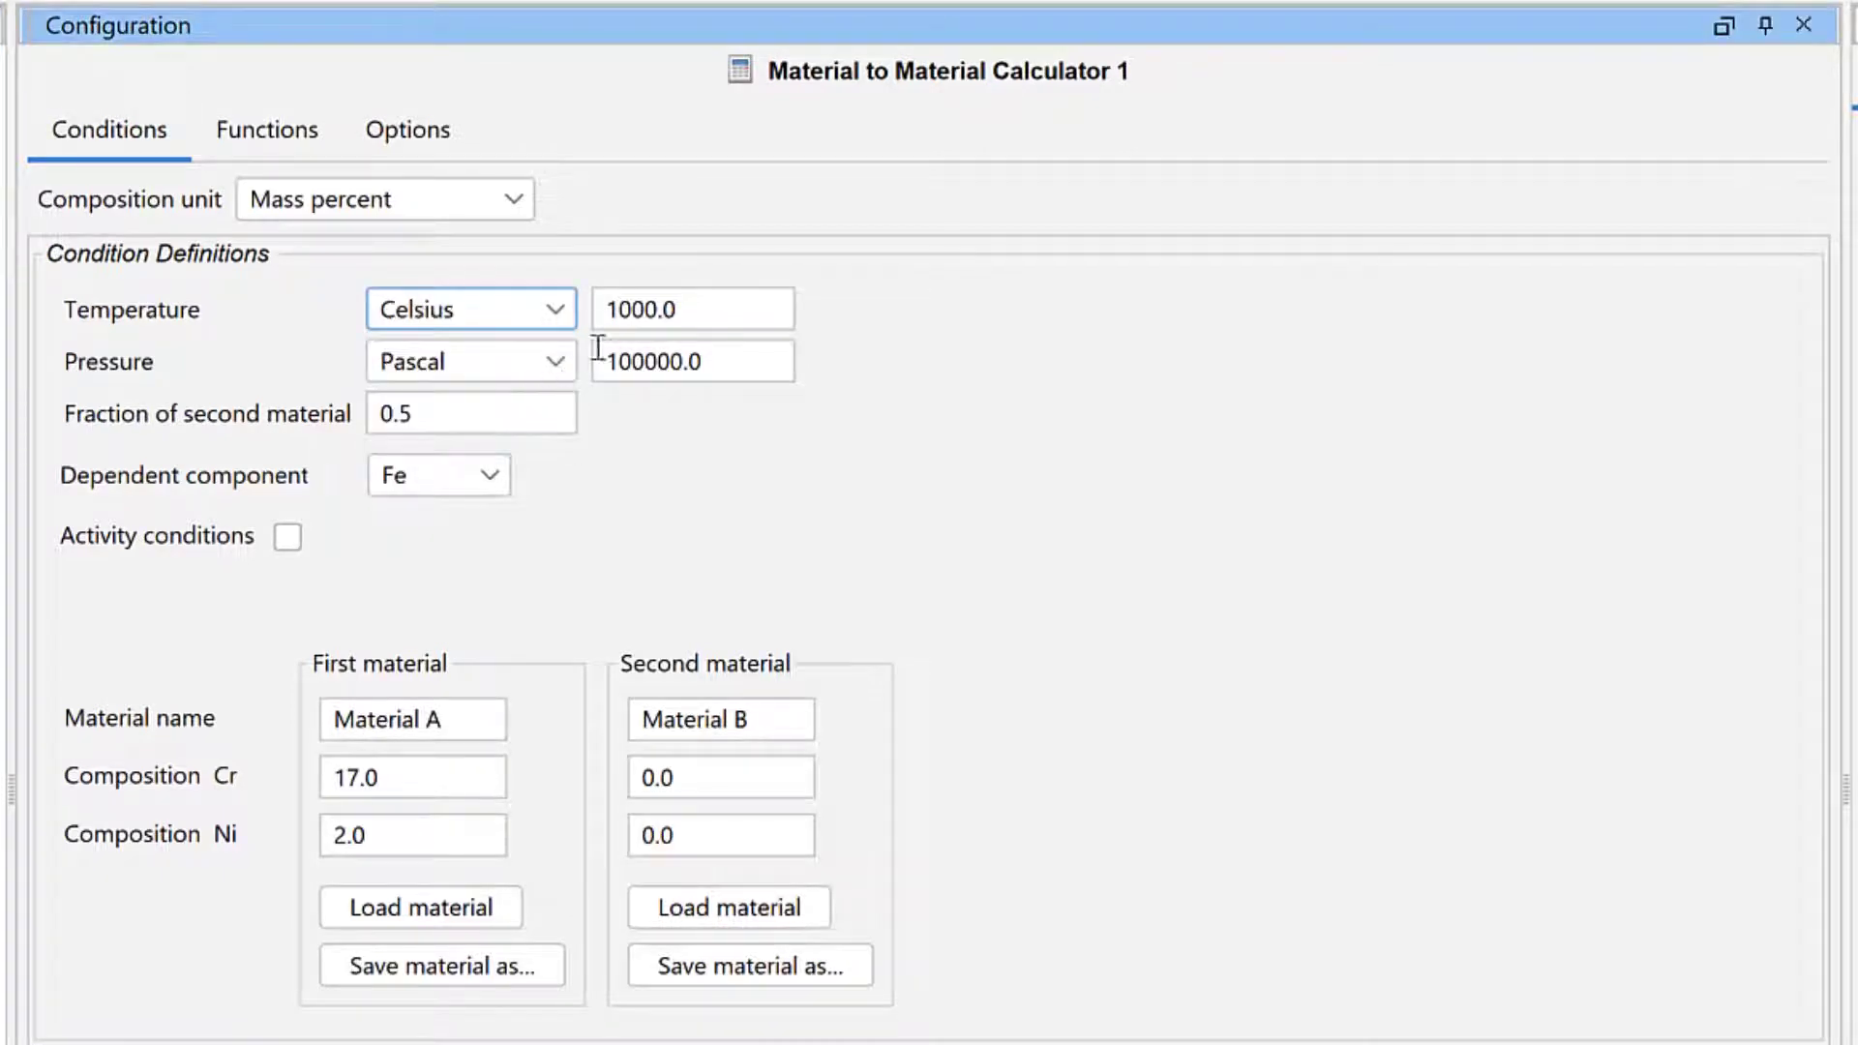
double_click(701, 307)
type("650")
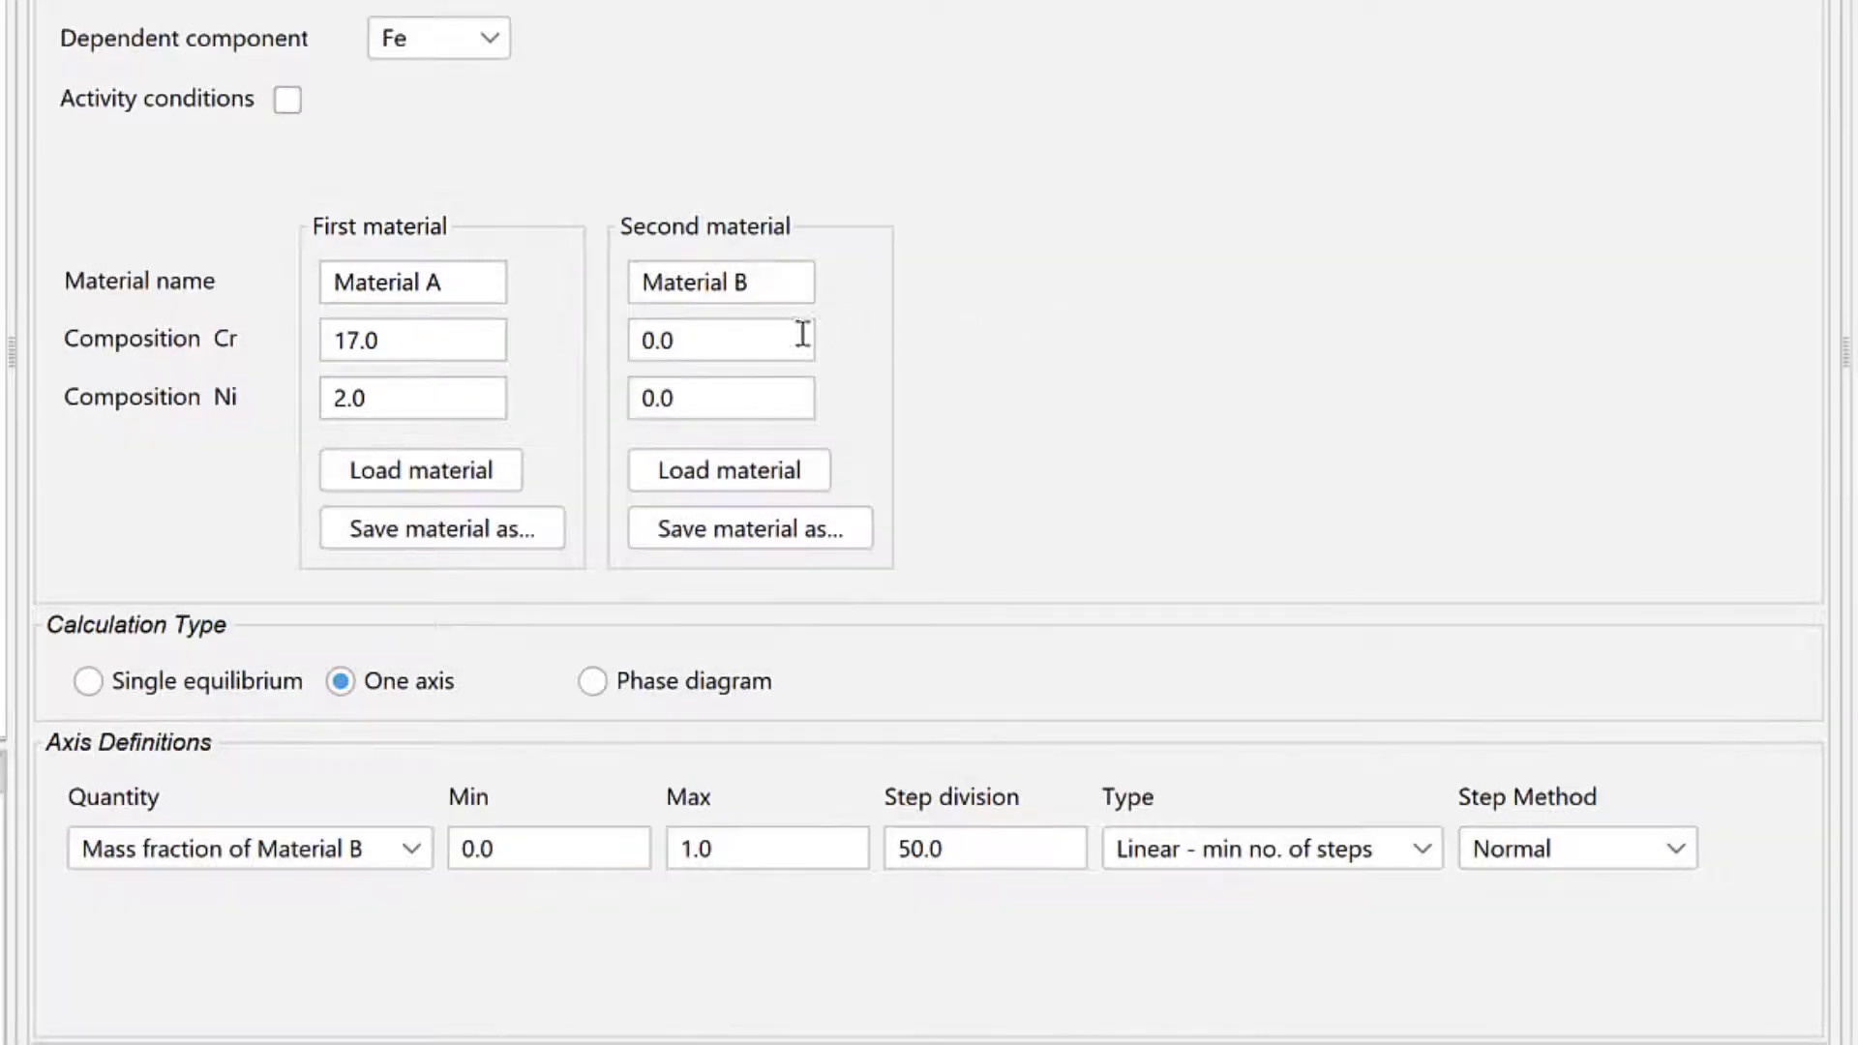
Set the second material's composition to Cr 19 and Ni 35
left_click(802, 334)
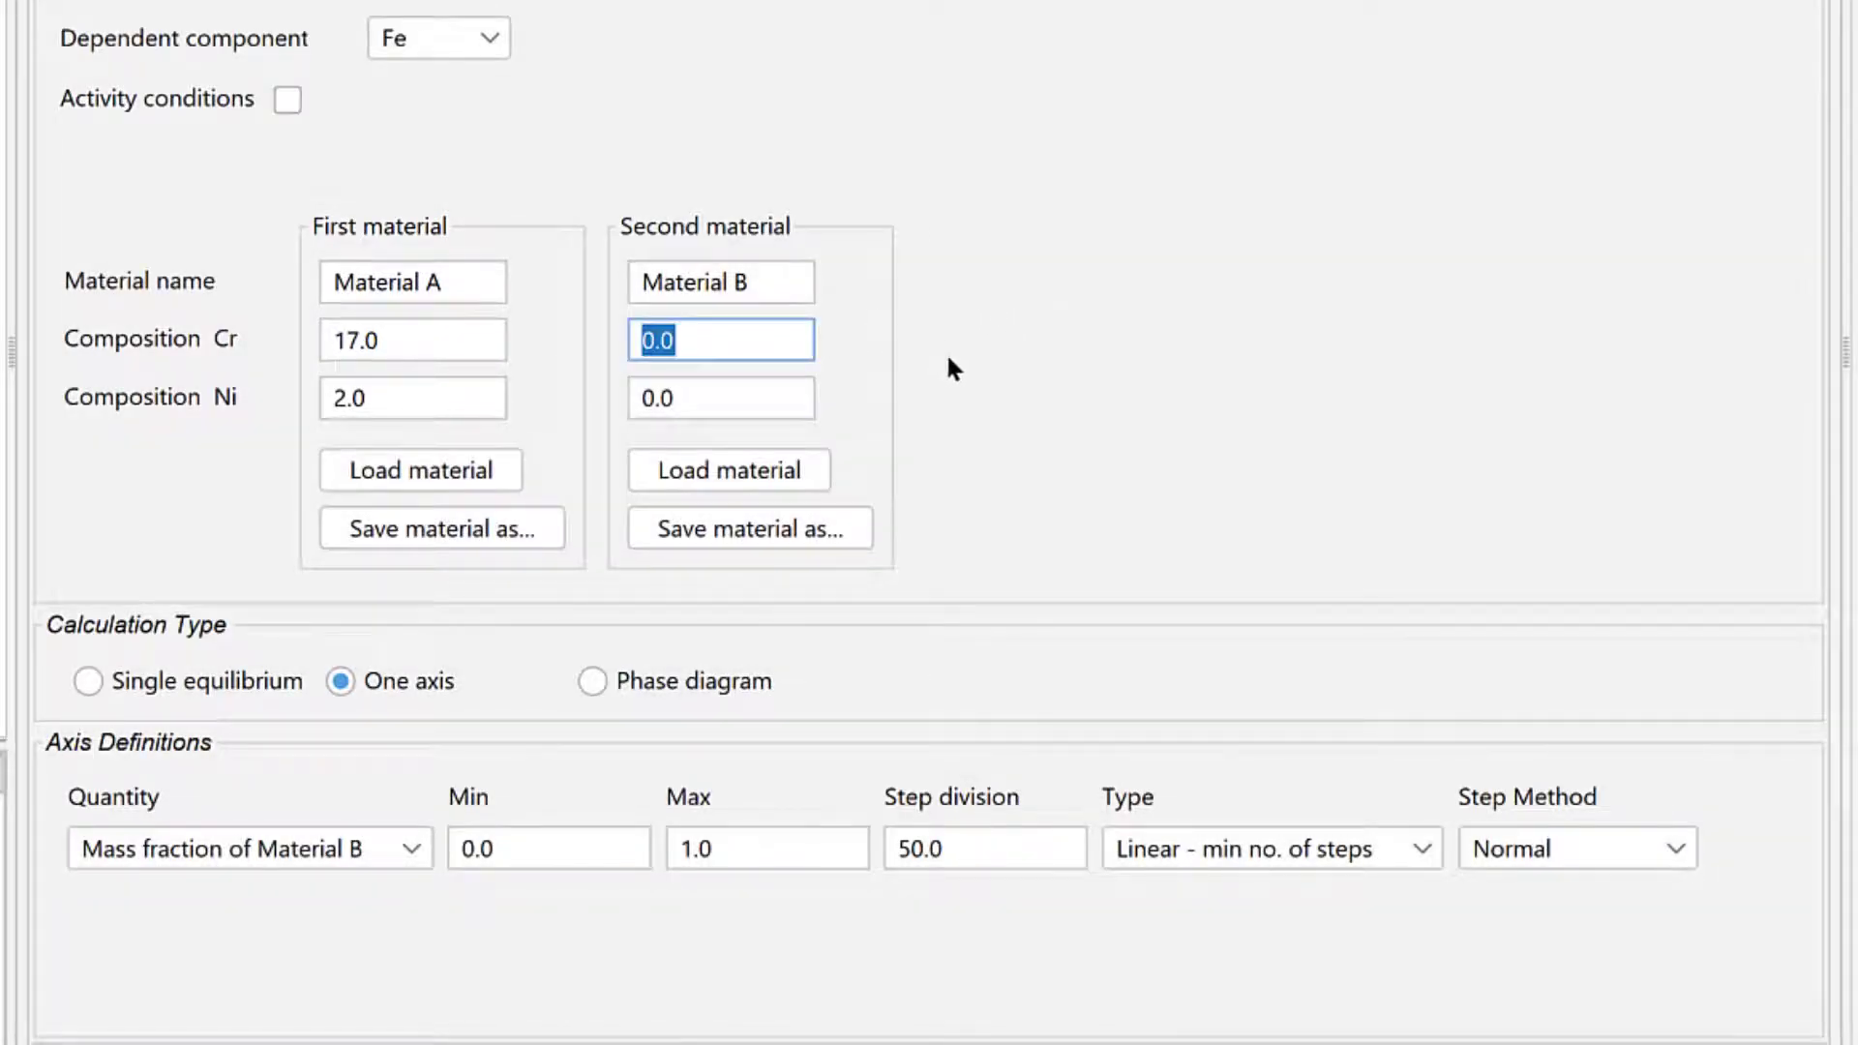
type("19")
key("Tab")
type("3")
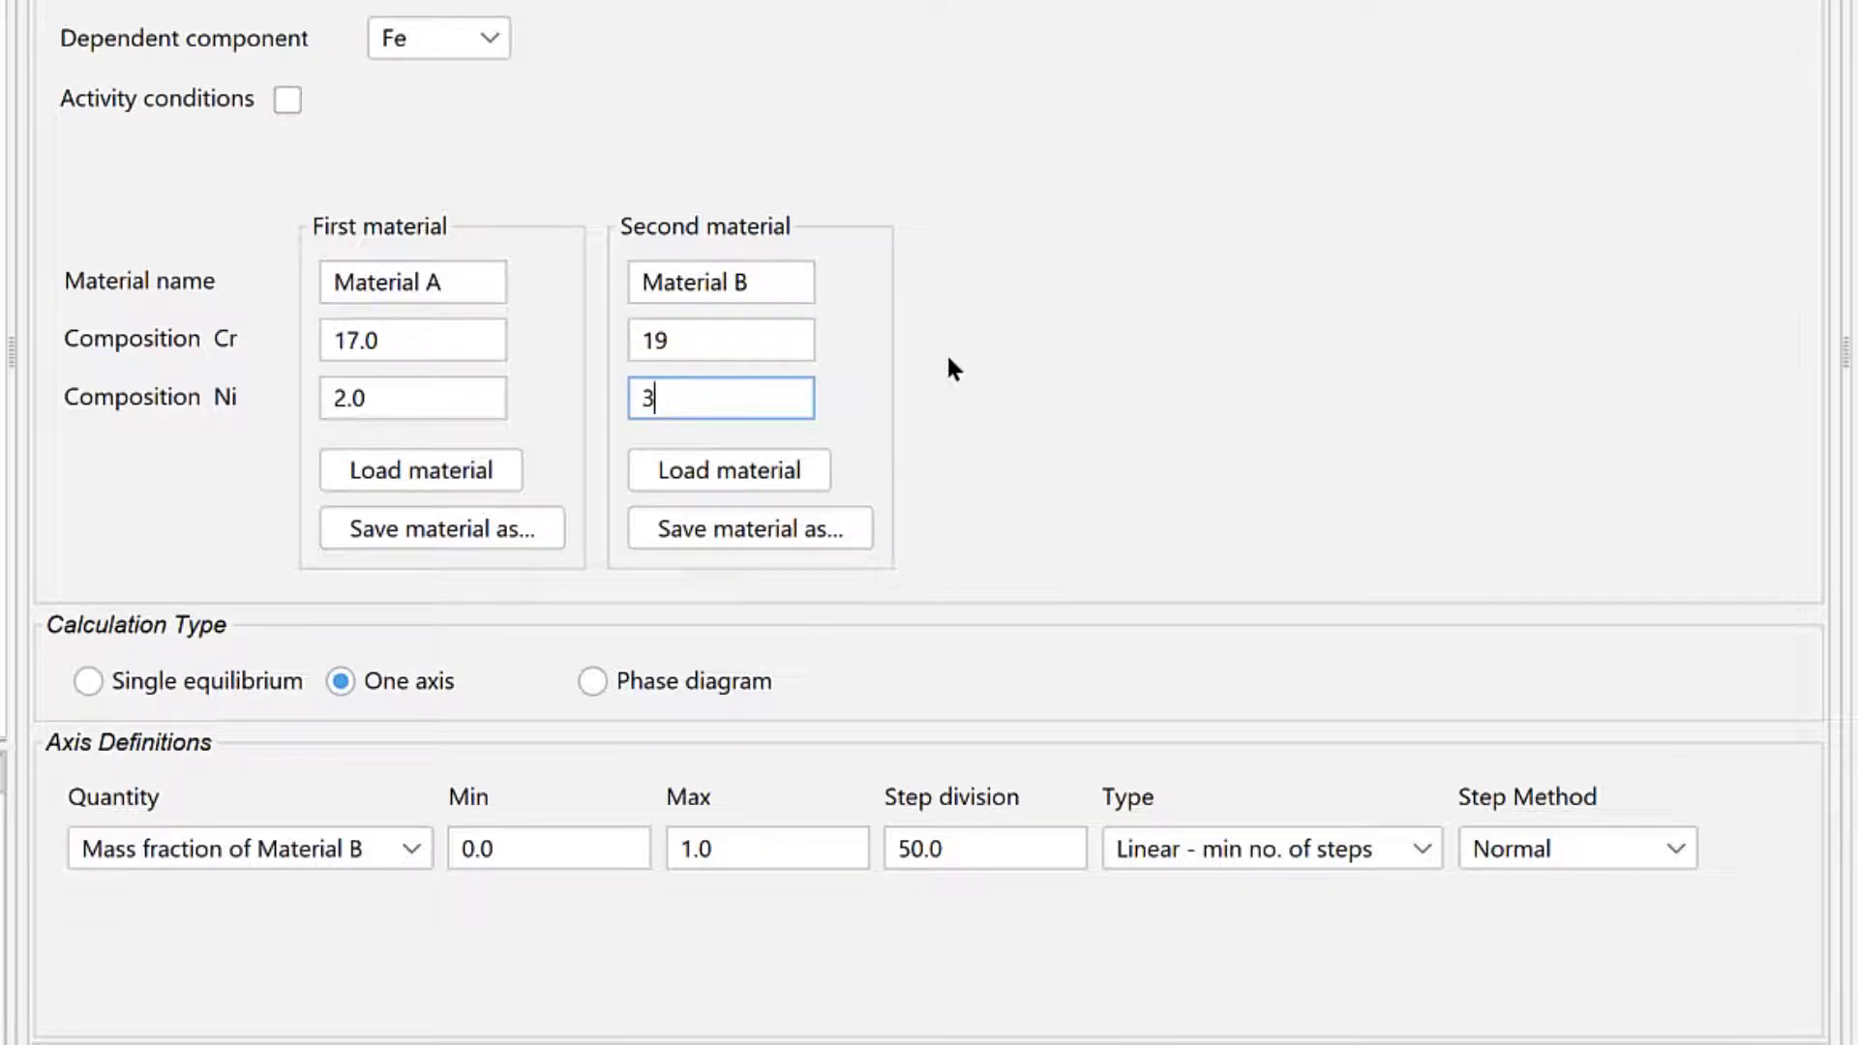
type("5")
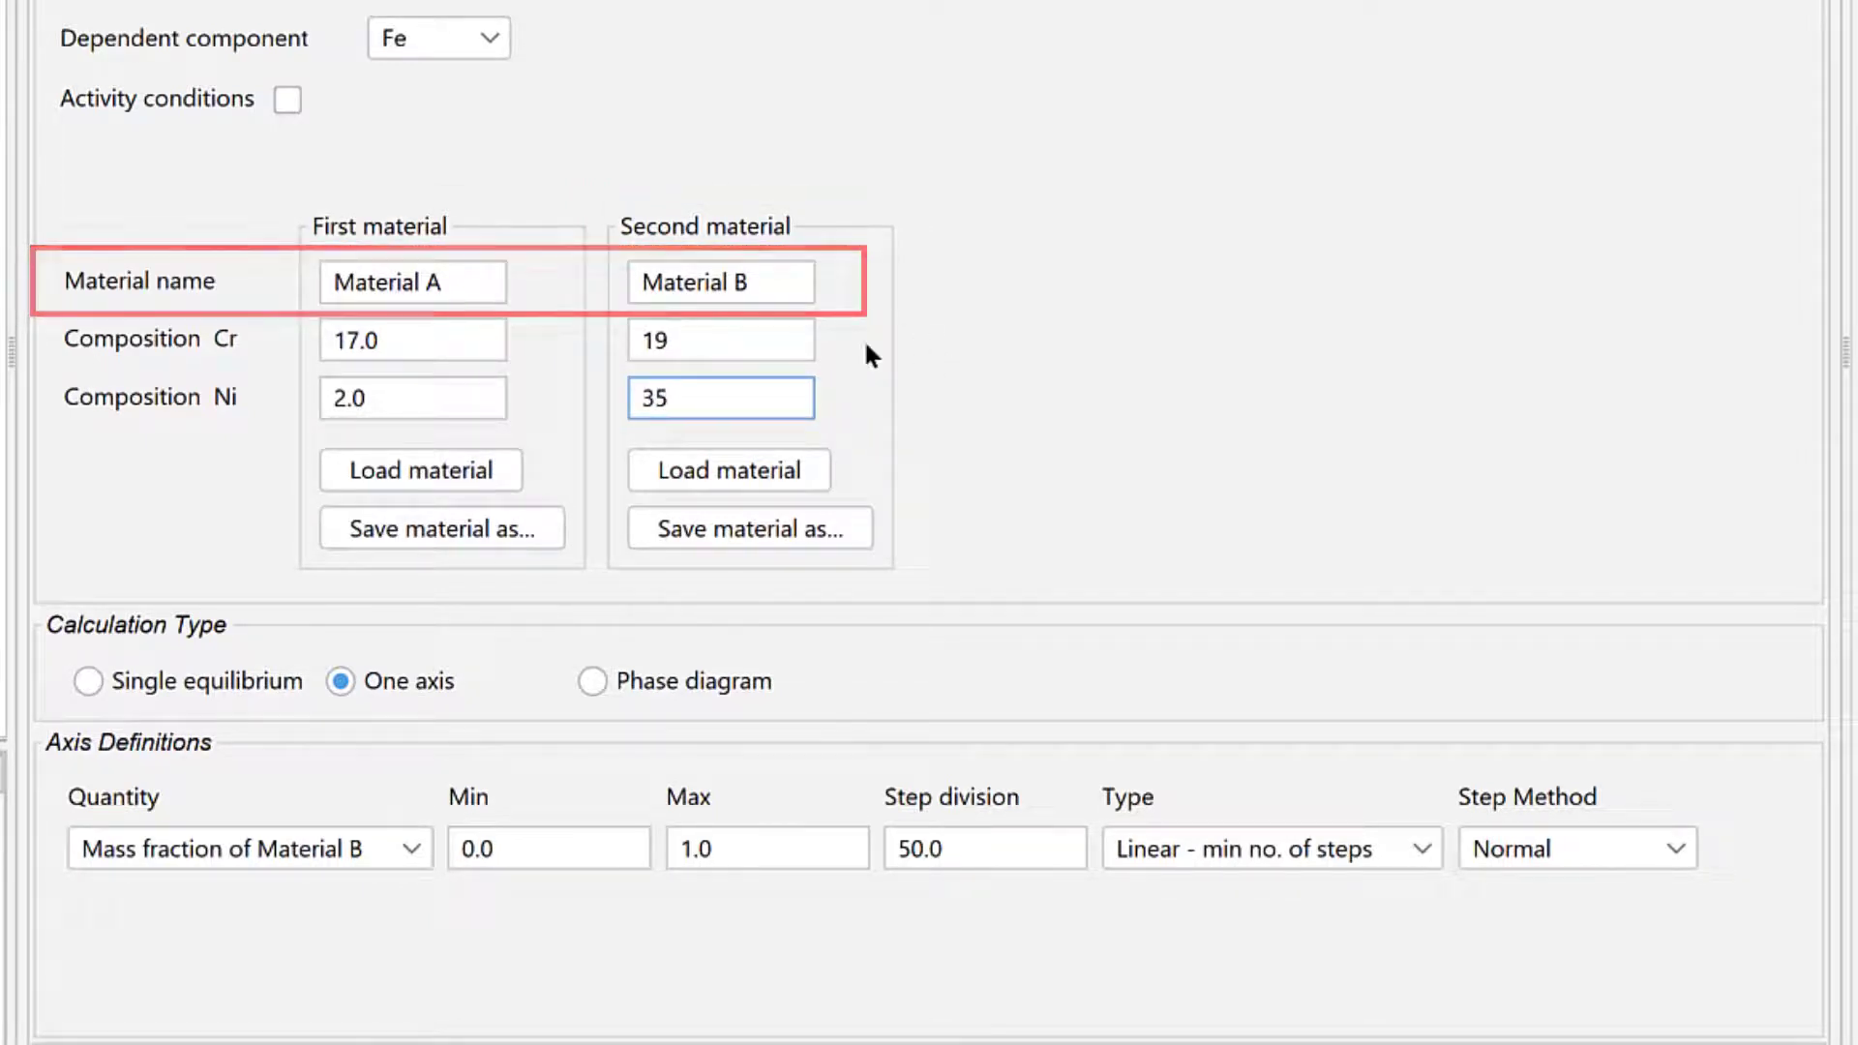
Rename the materials 'Martensitic stainless steel' and 'Alloy 800'
triple_click(489, 280)
type("Mar")
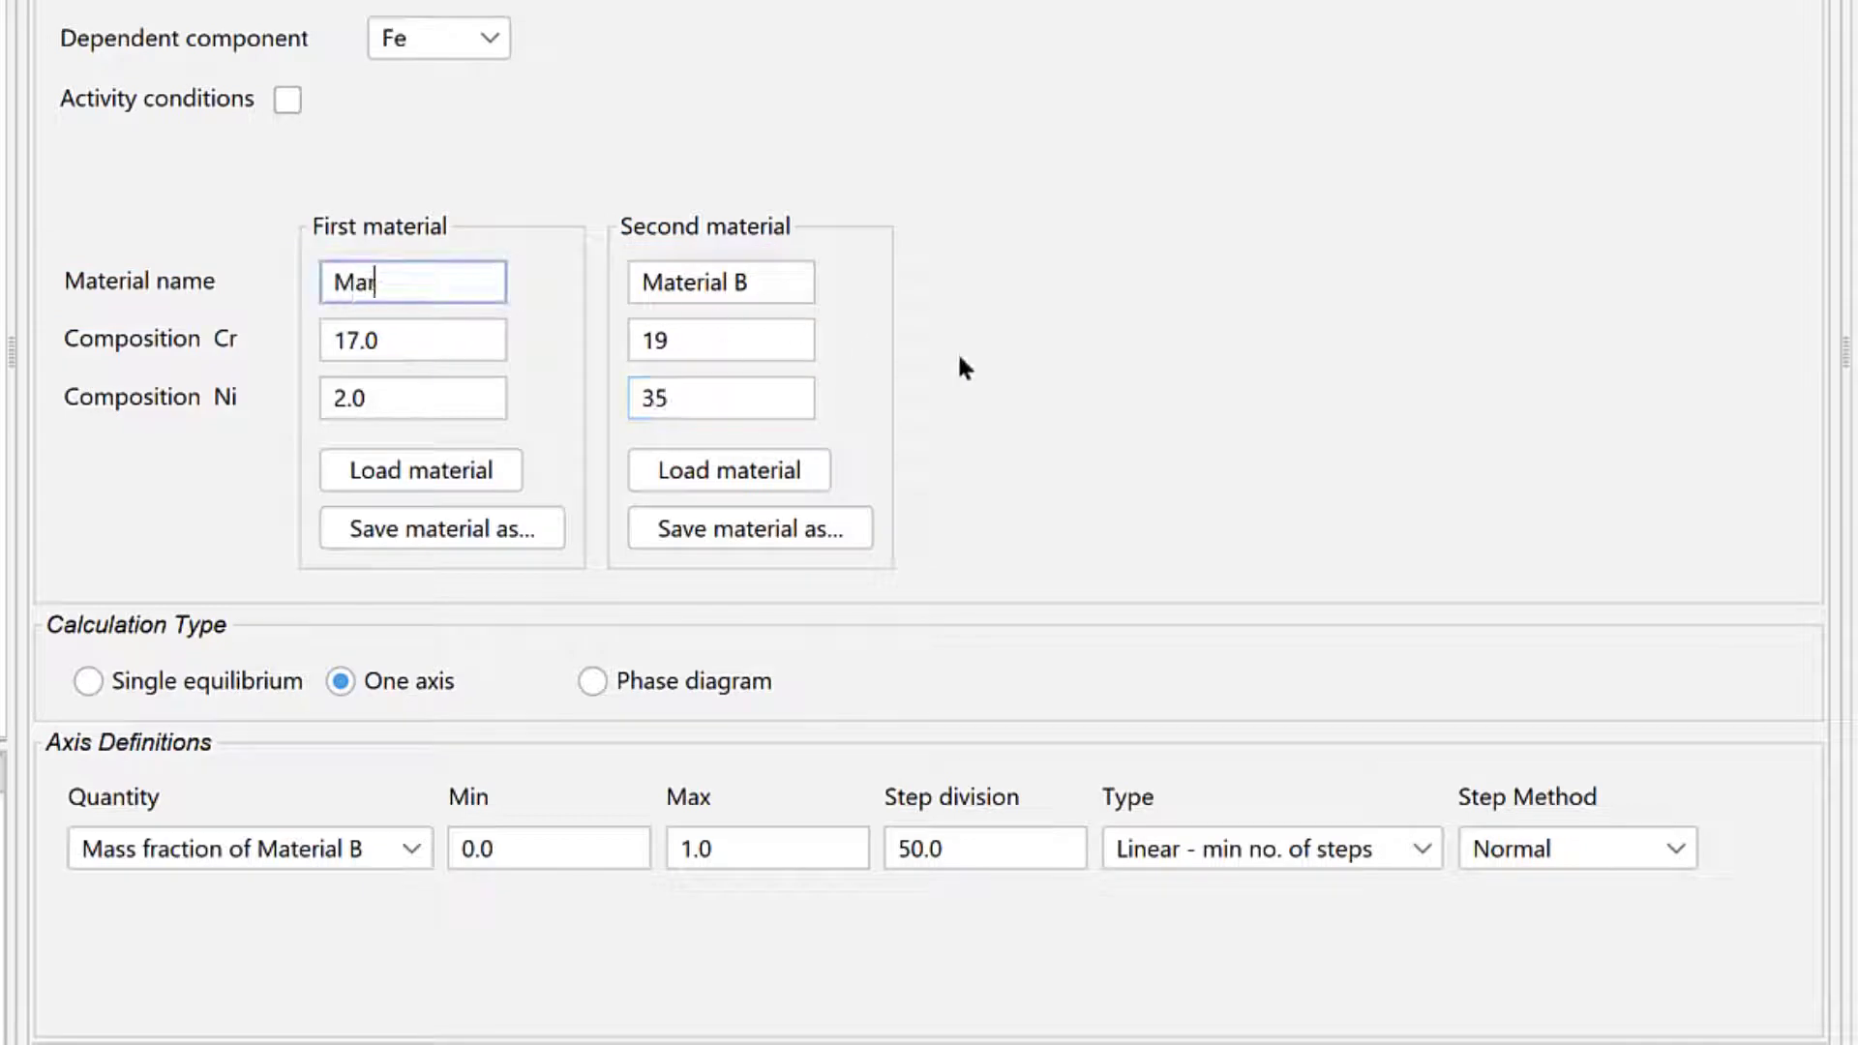
type("tensitic stain")
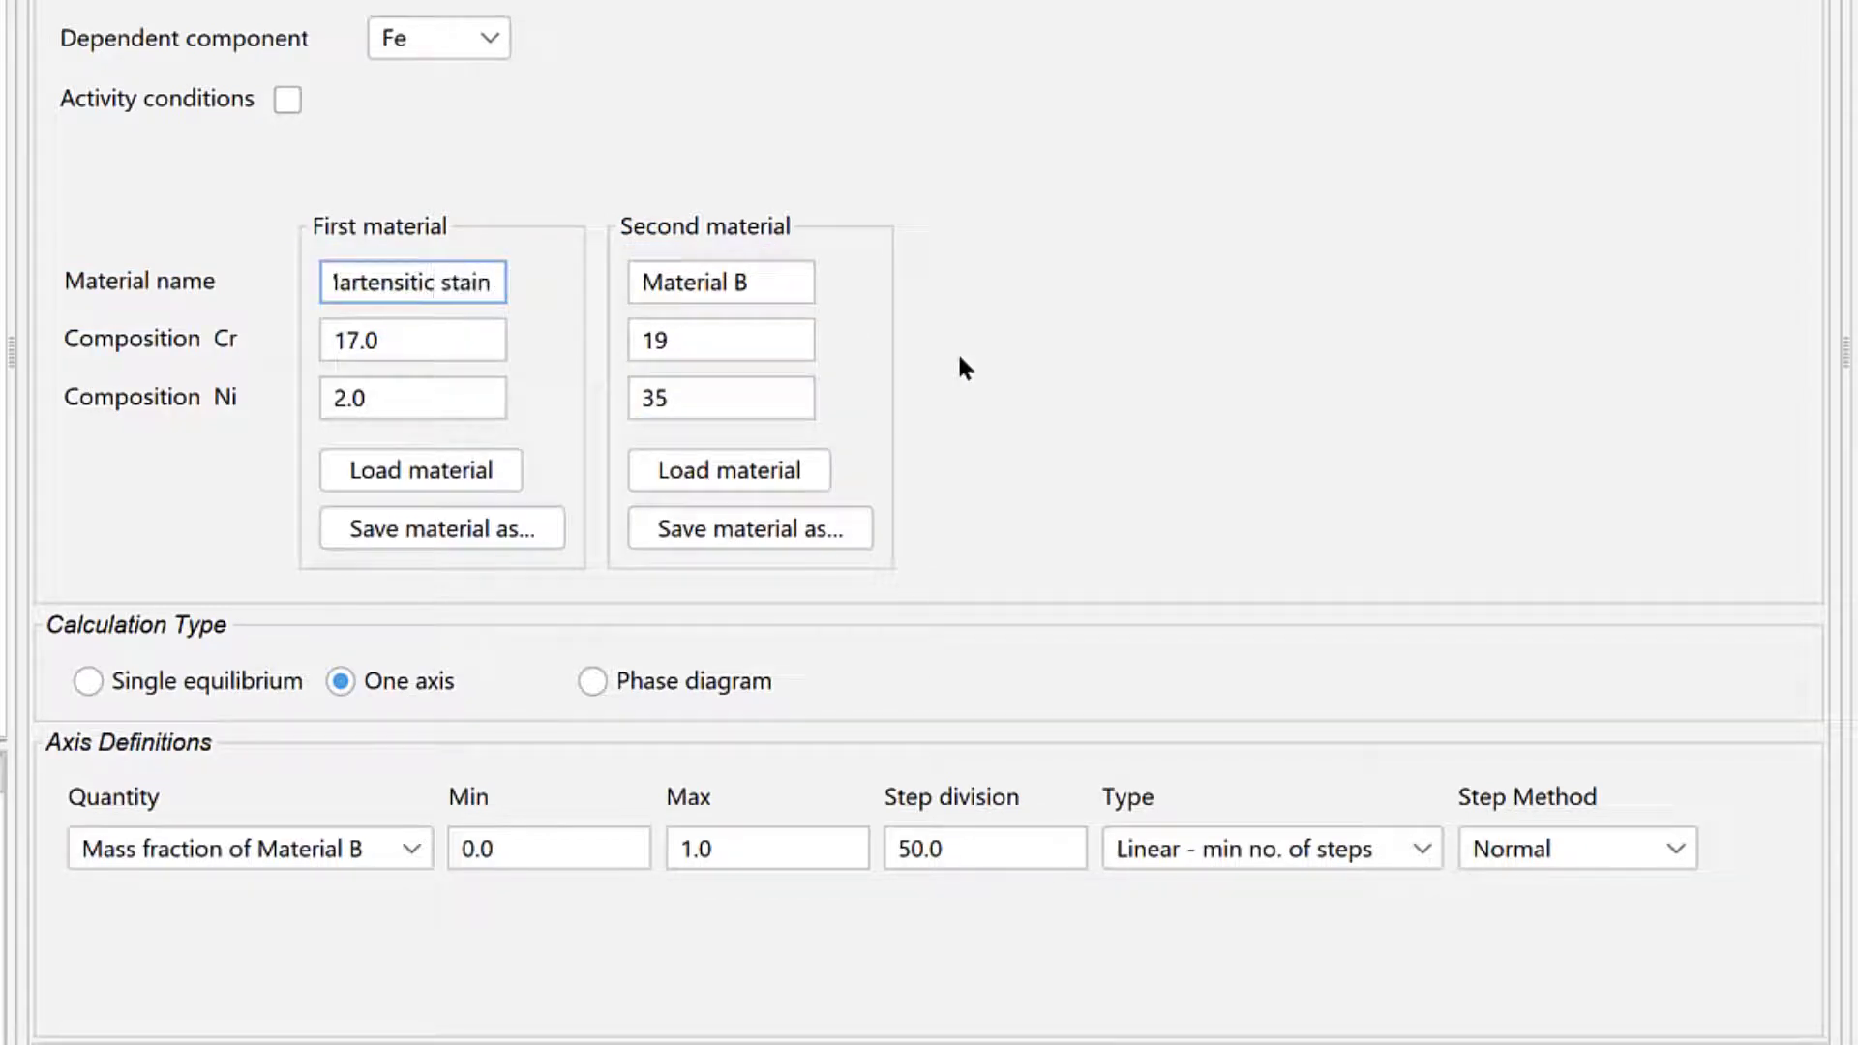
type("less steel")
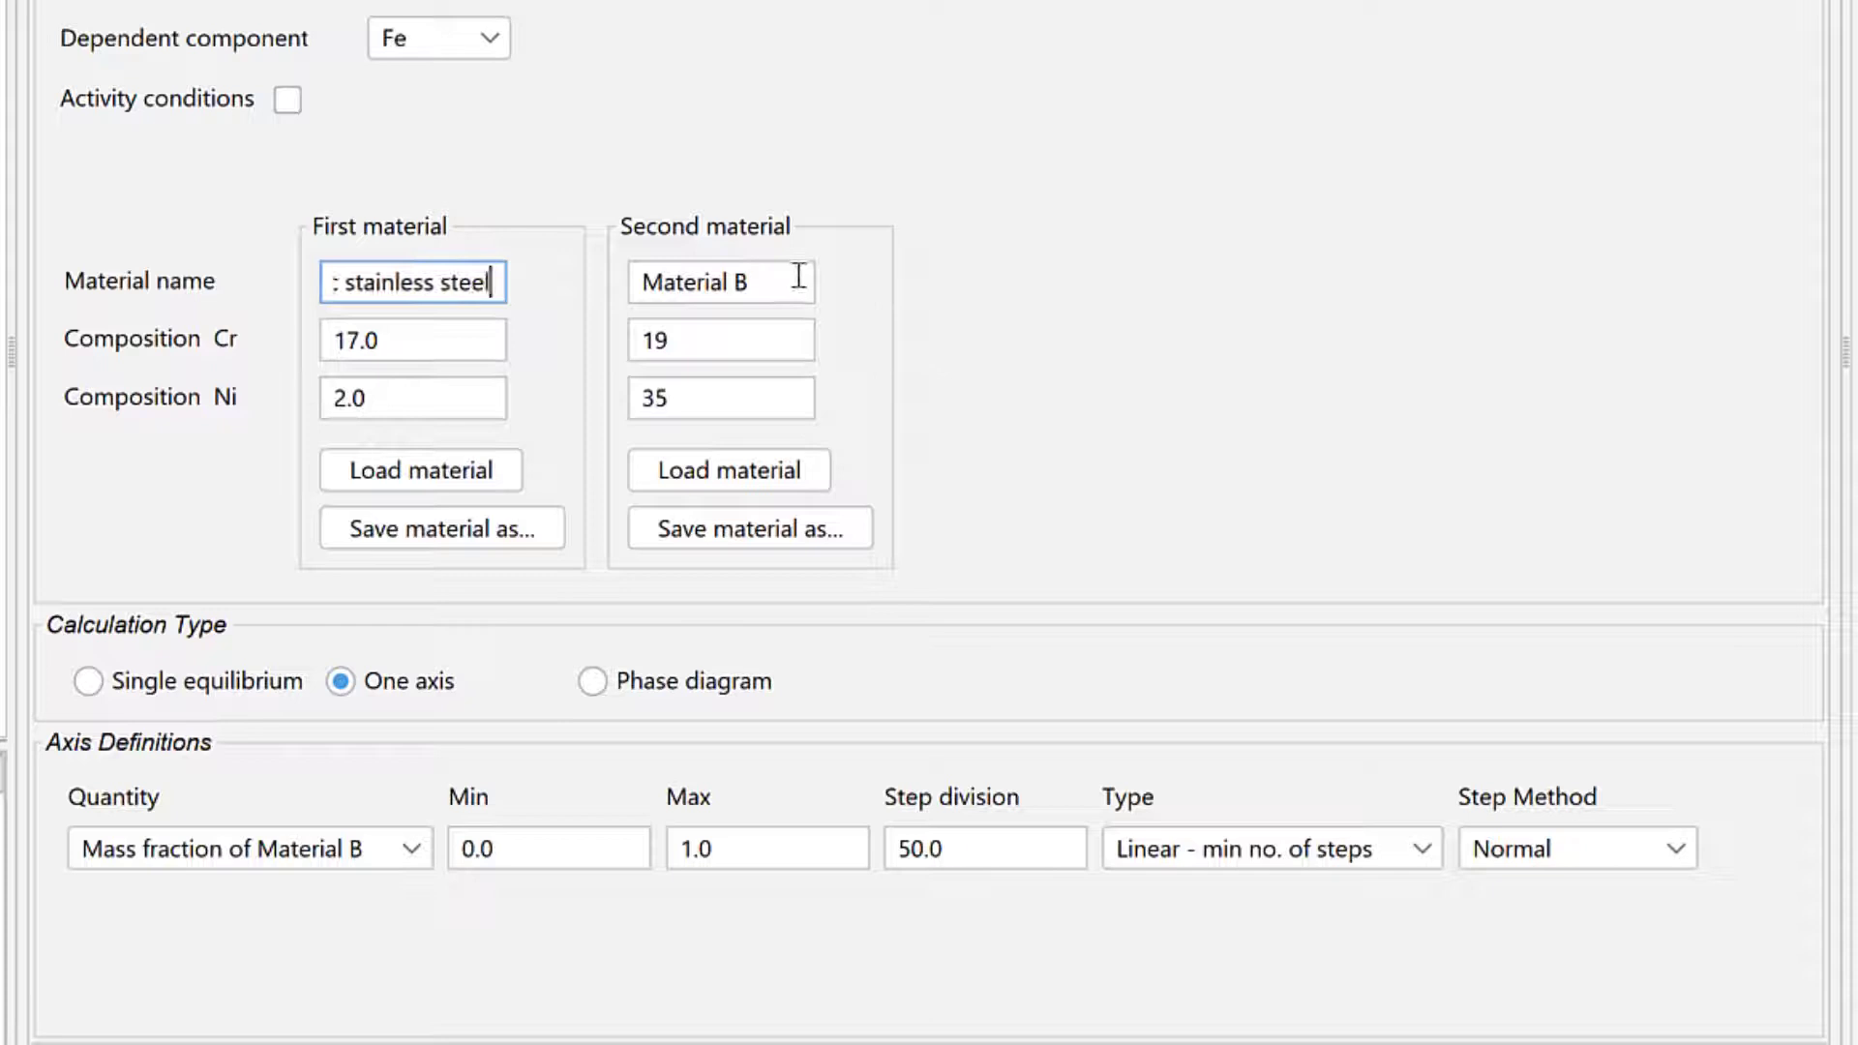
triple_click(796, 281)
type("Alloy")
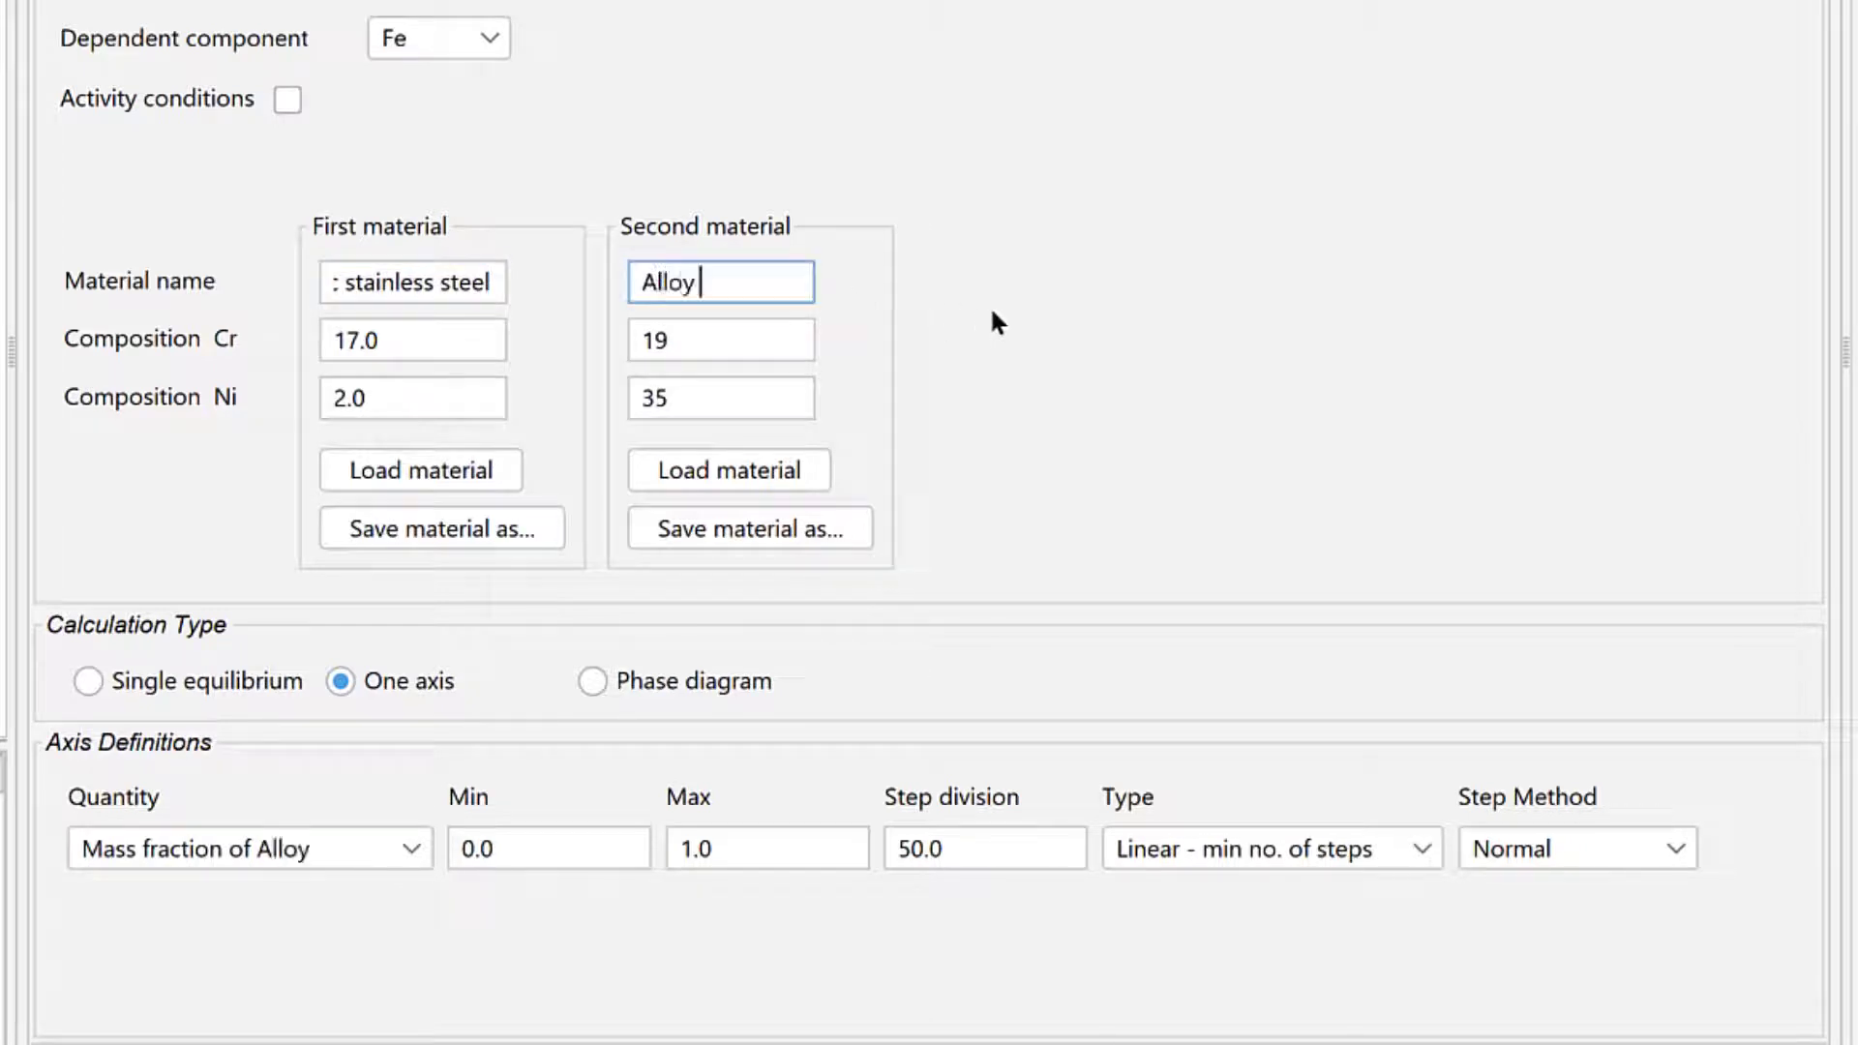
type(" 800")
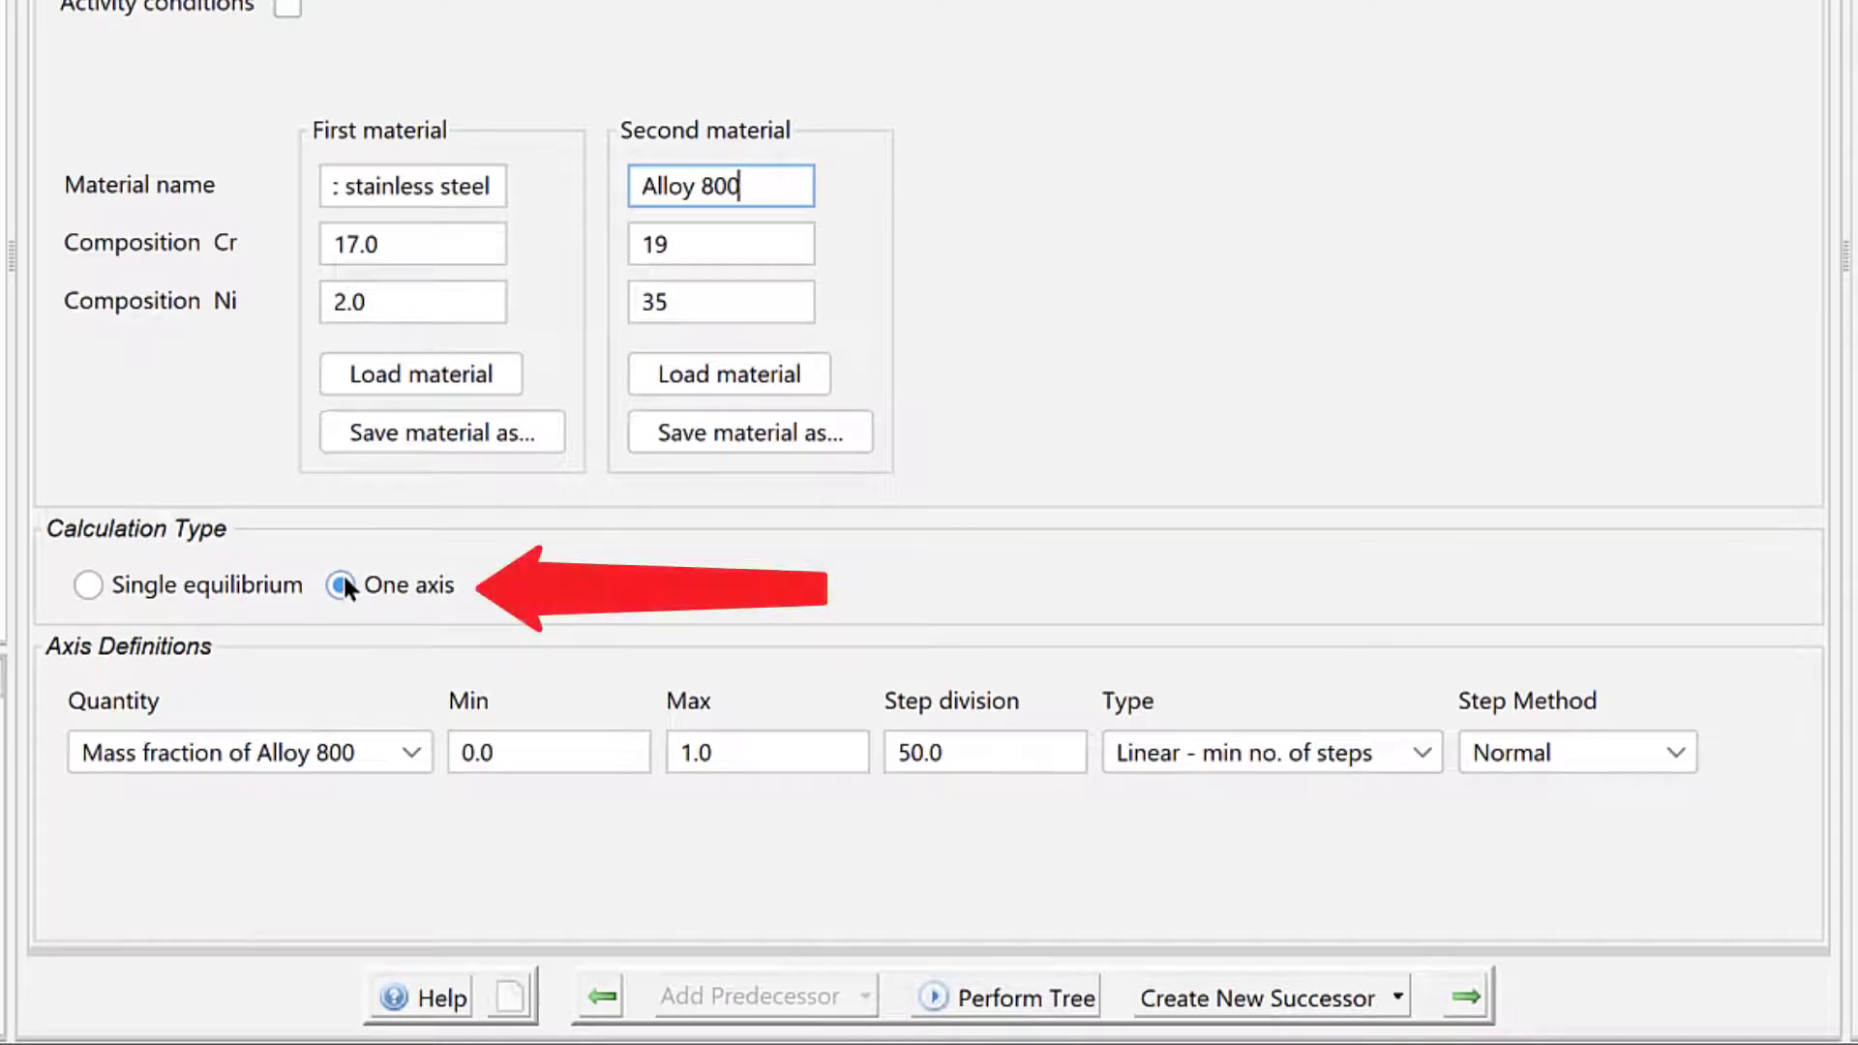
left_click(342, 572)
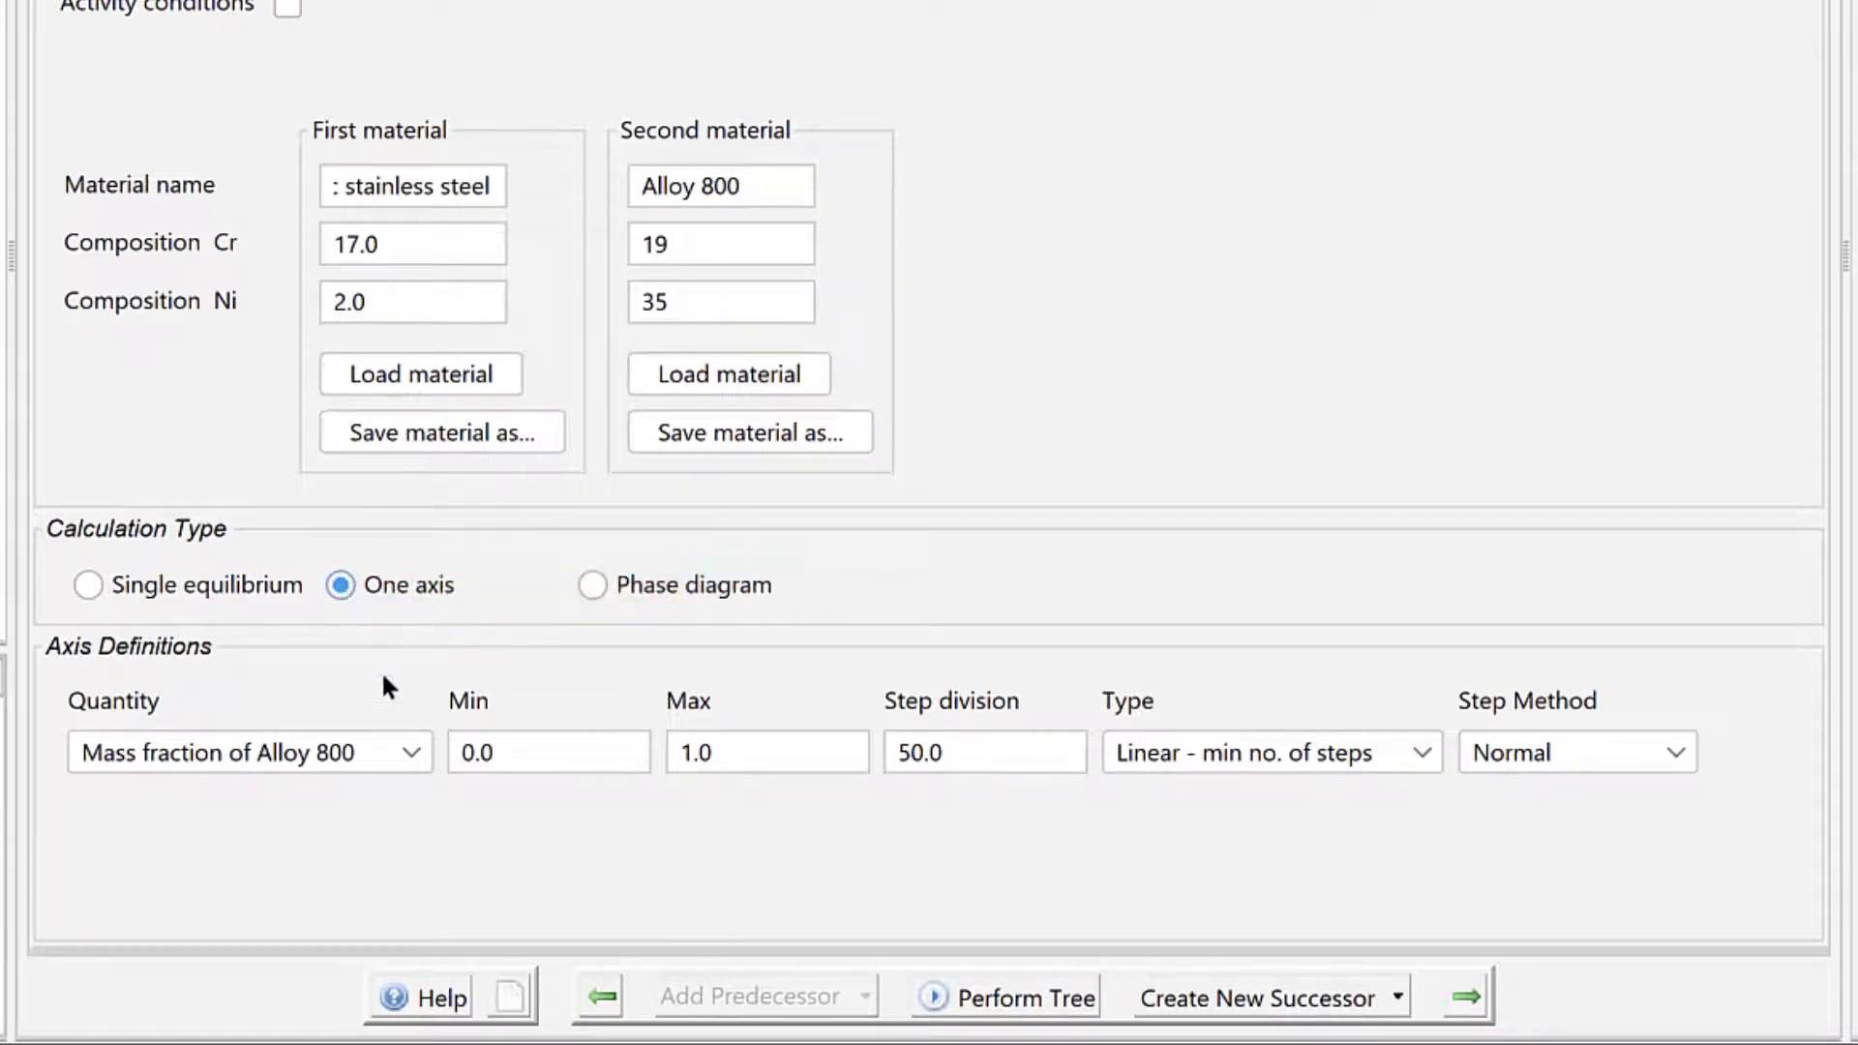
left_click(407, 742)
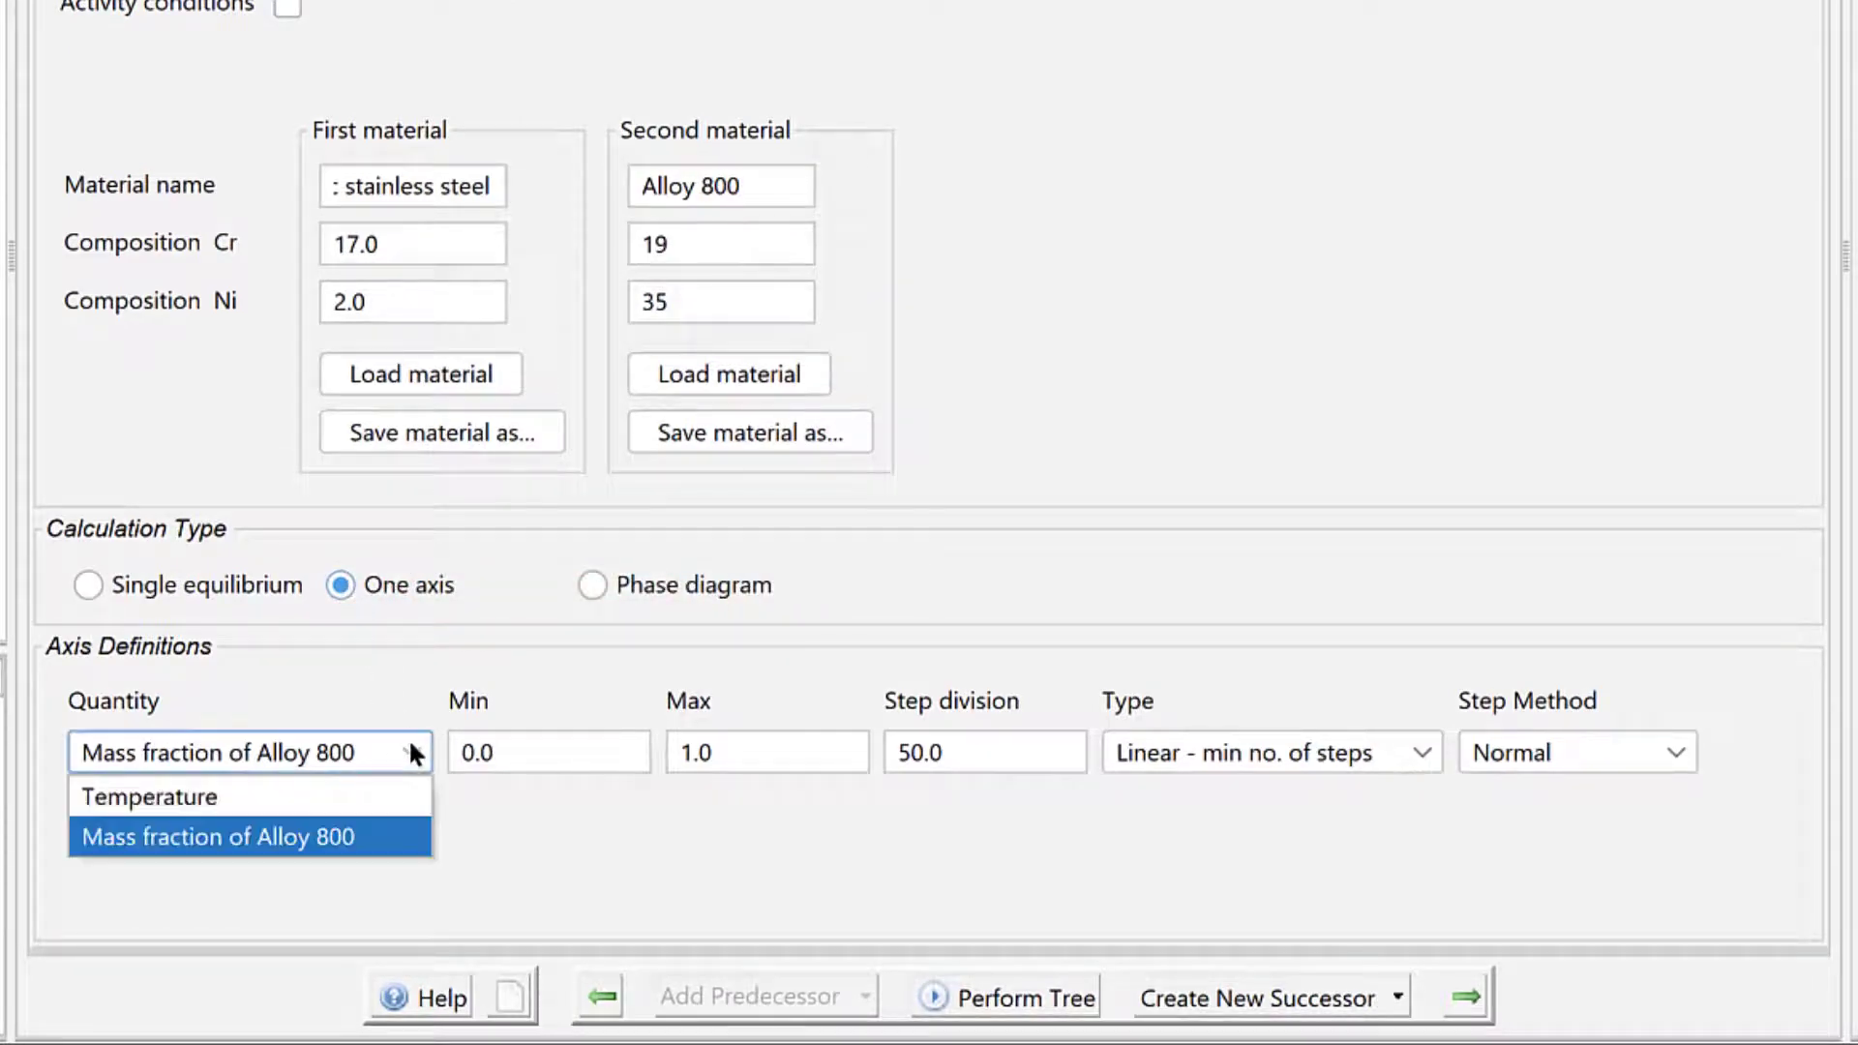
left_click(402, 839)
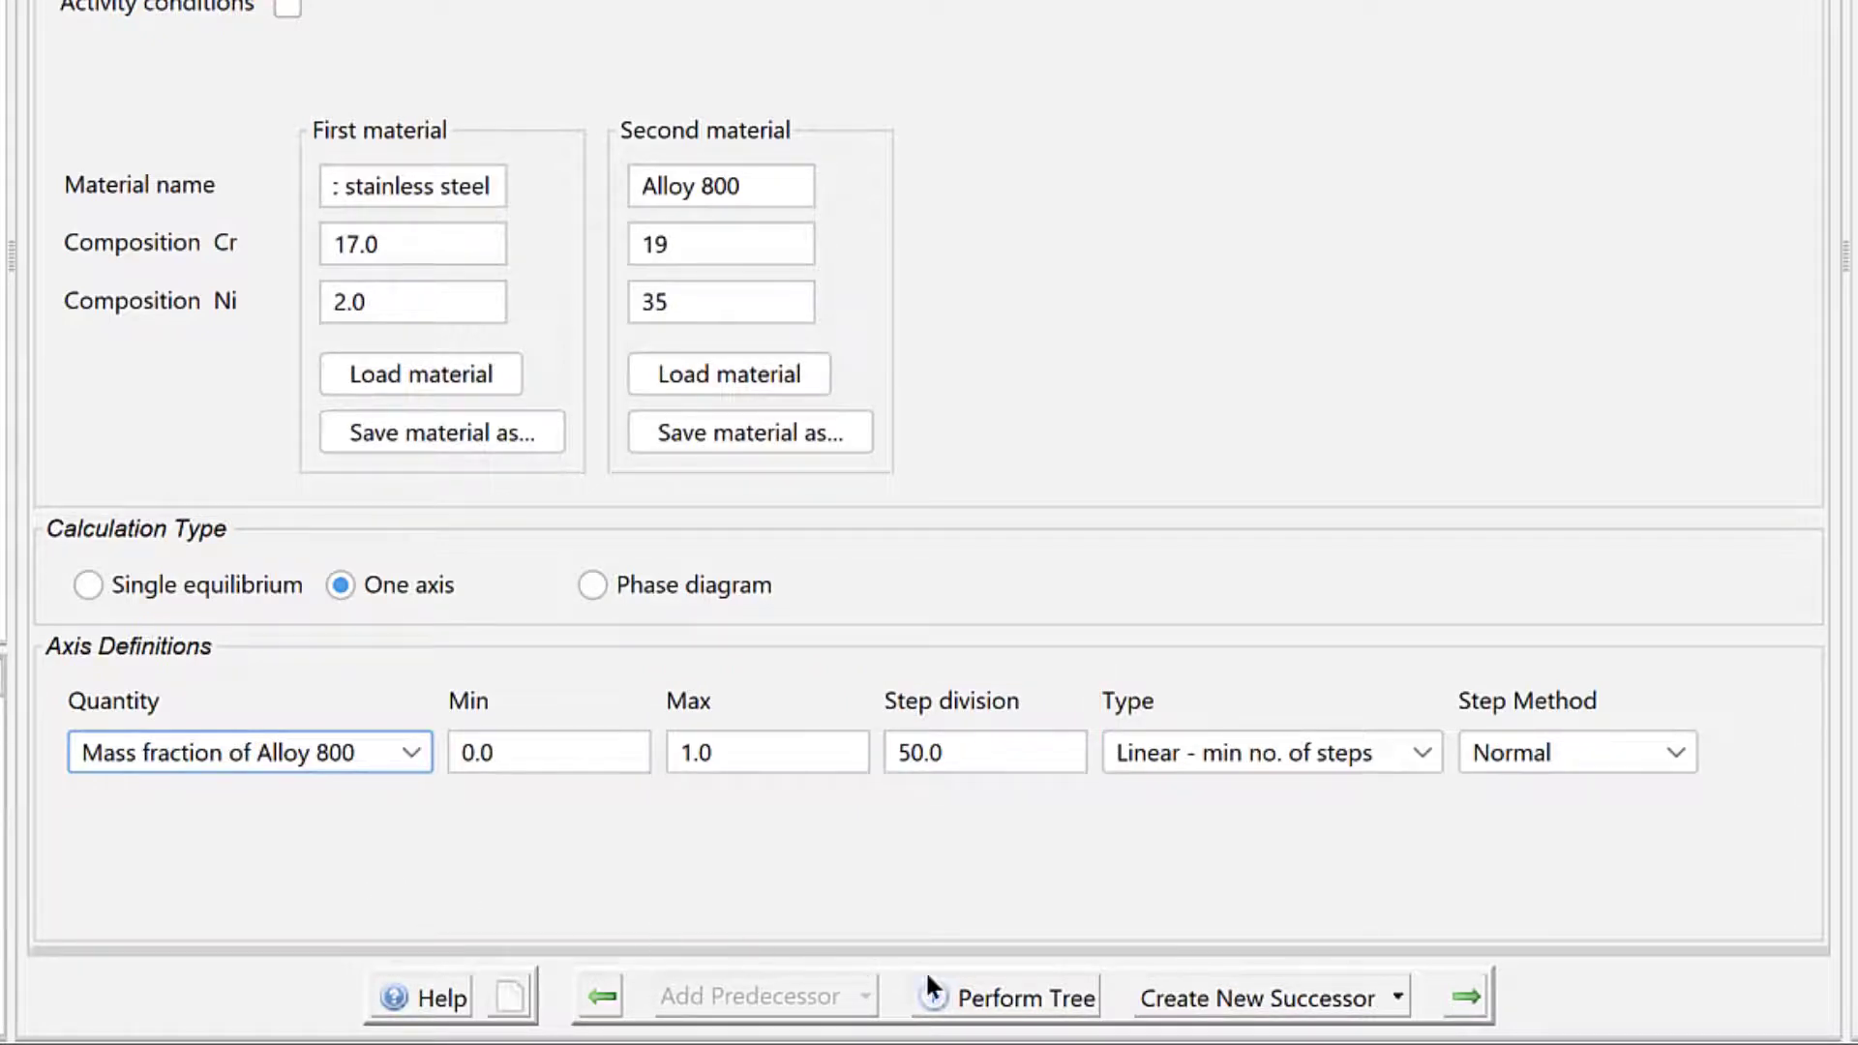
Run Perform Tree and widen the Plot Renderer to view the FCC_A1, SIGMA and BCC_A2 fractions
left_click(1021, 1001)
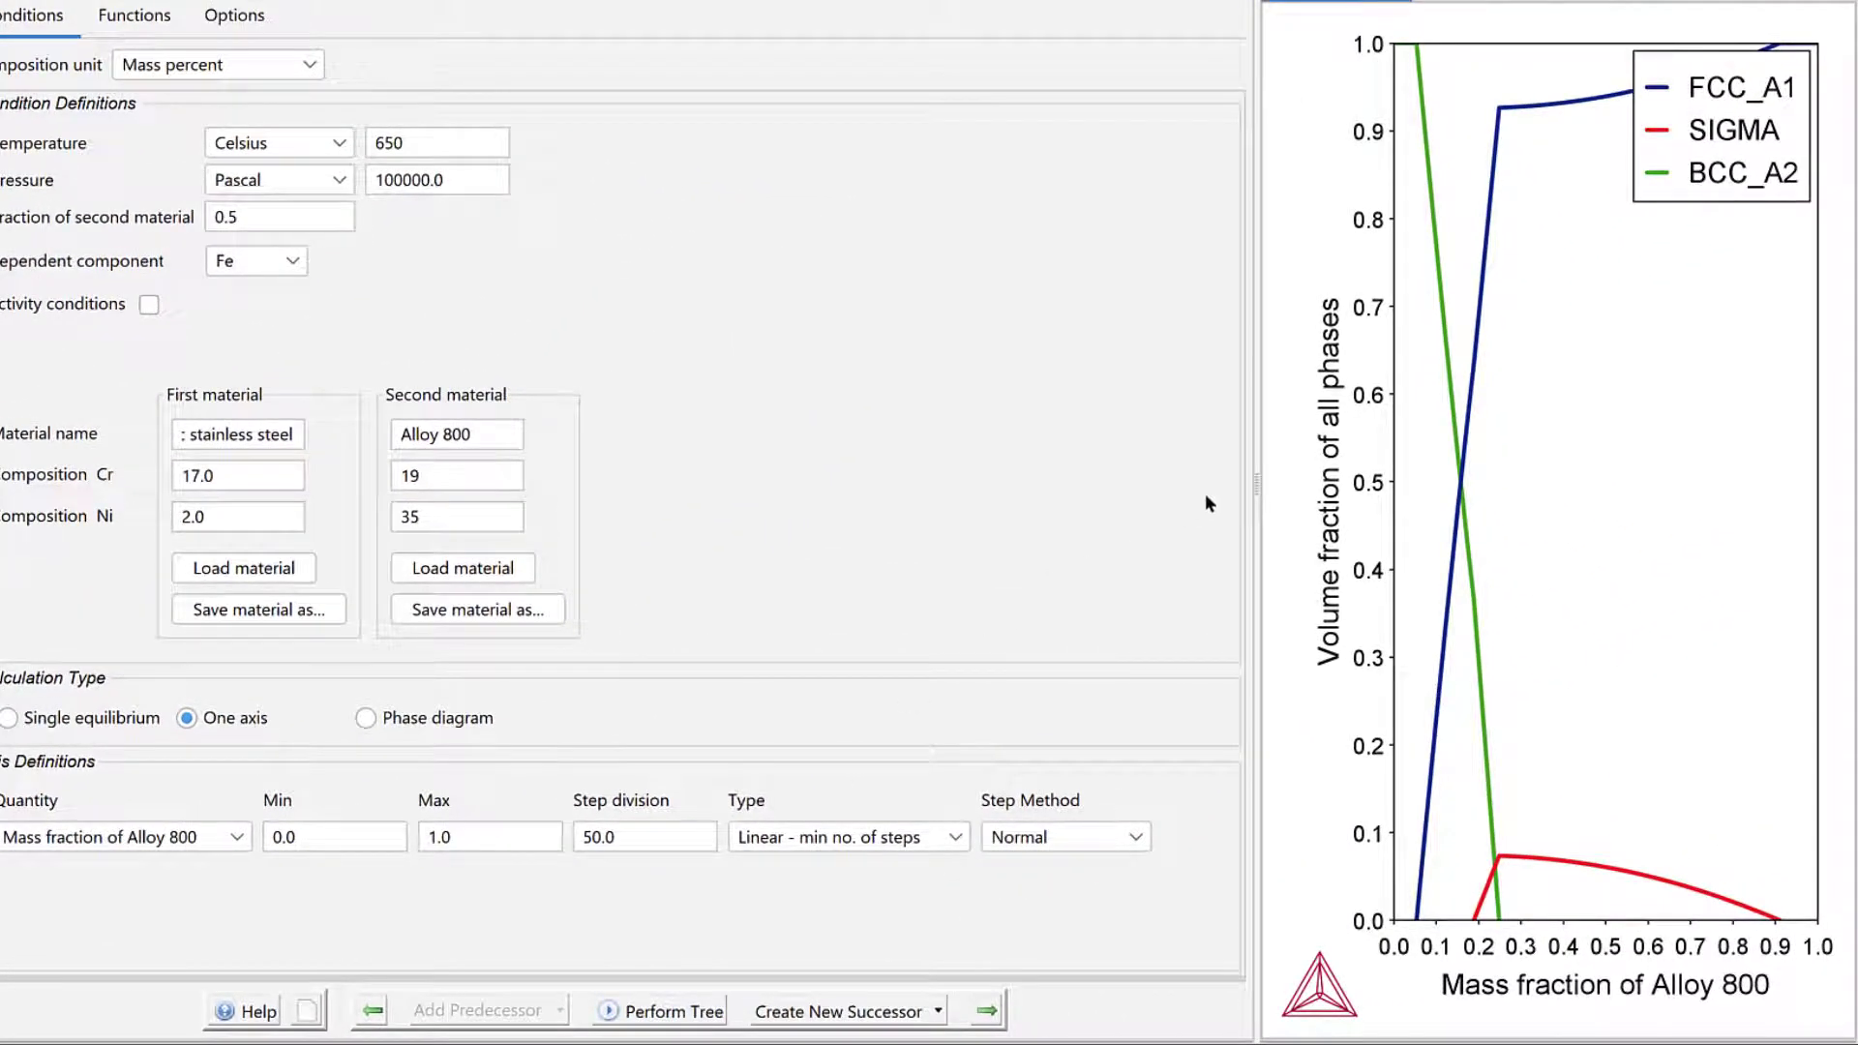
left_click_drag(1268, 484, 929, 473)
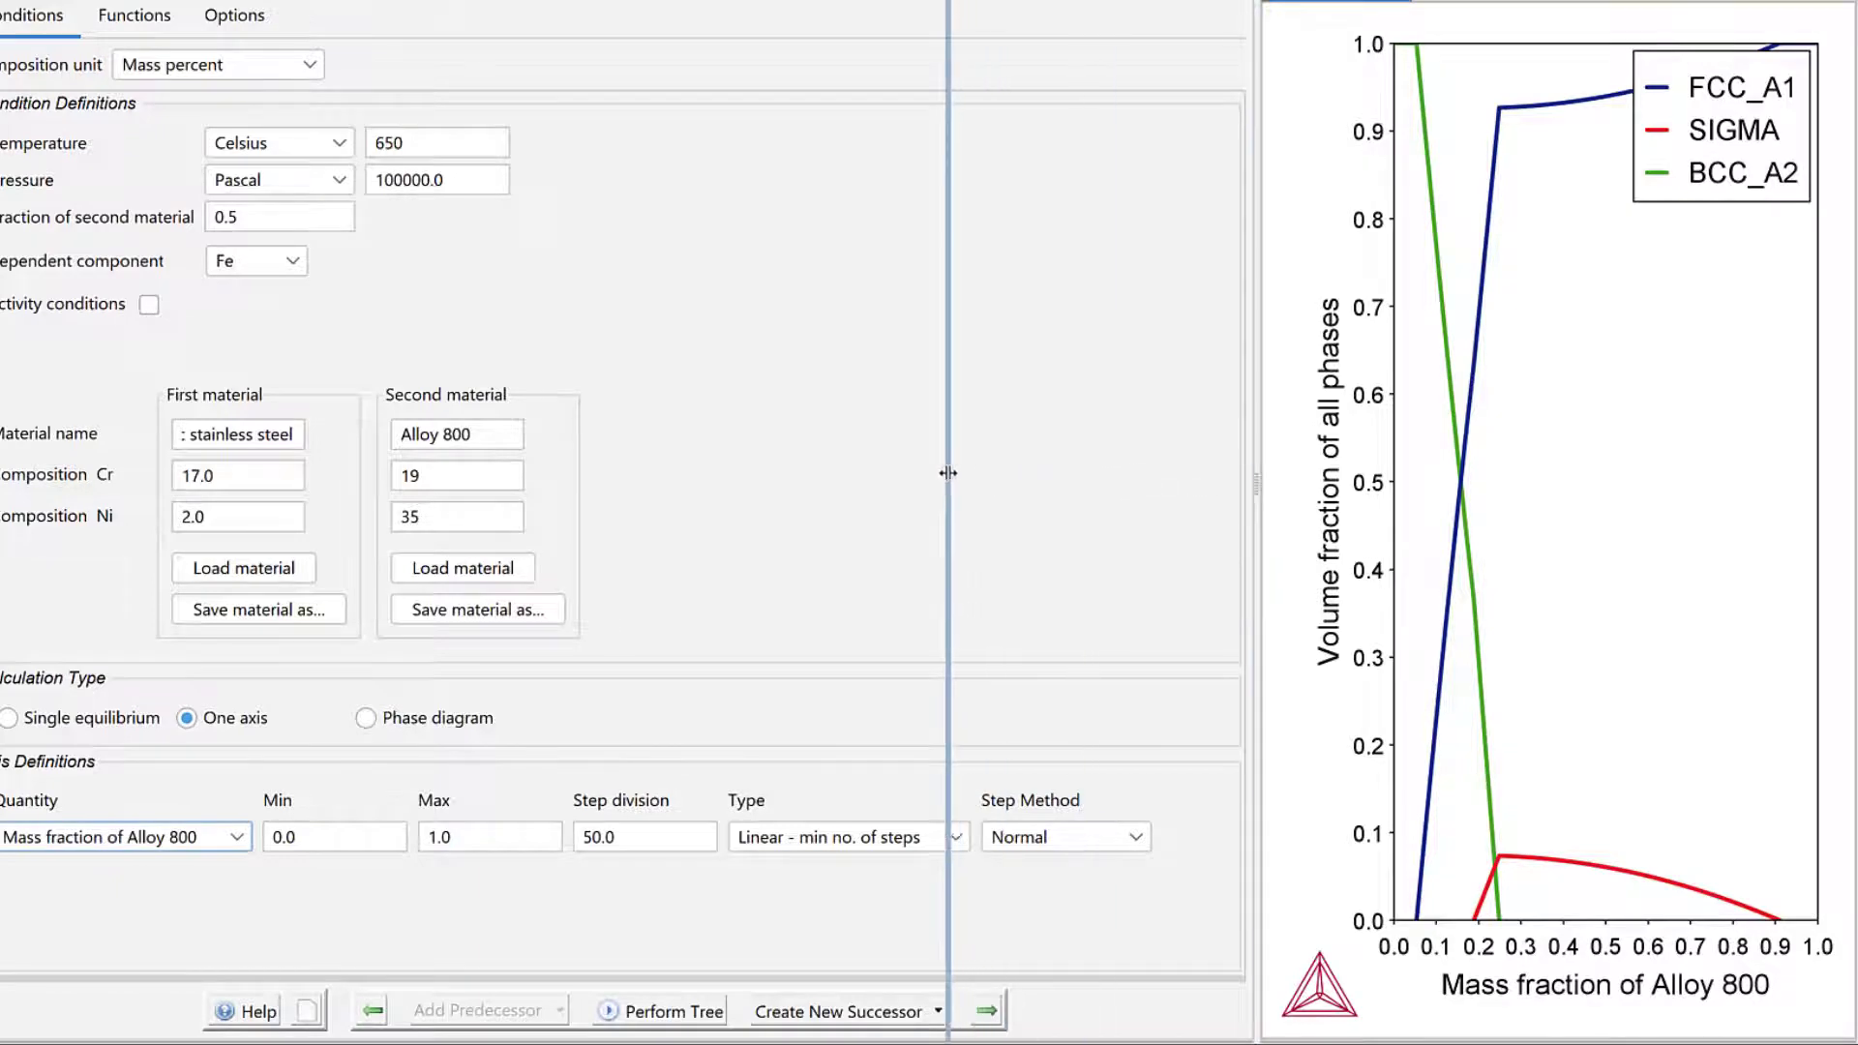